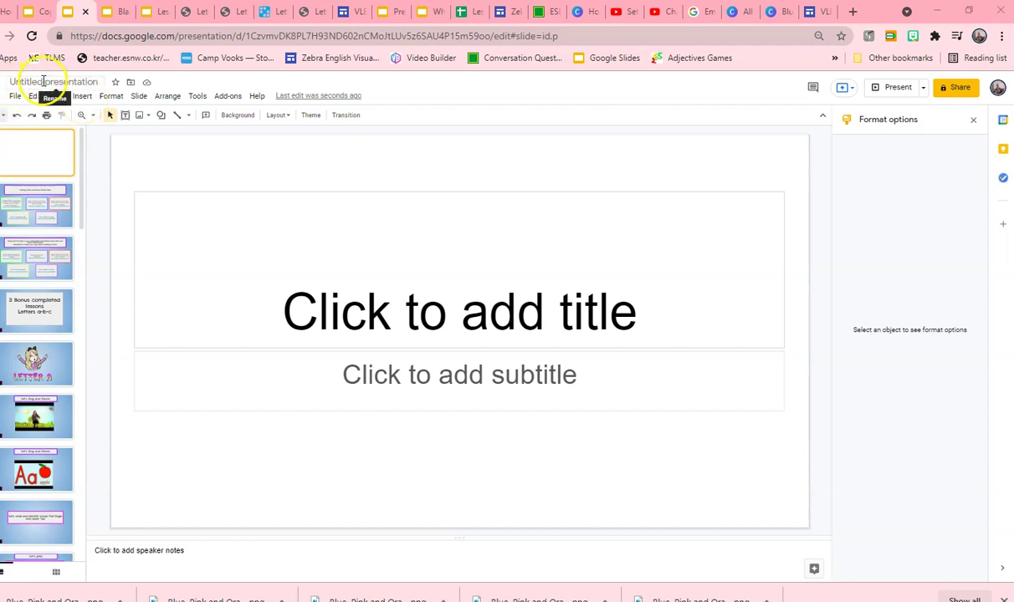
Rename the presentation to 'save', then go back to the Slides home to start a new deck
left_click(43, 81)
type("sa")
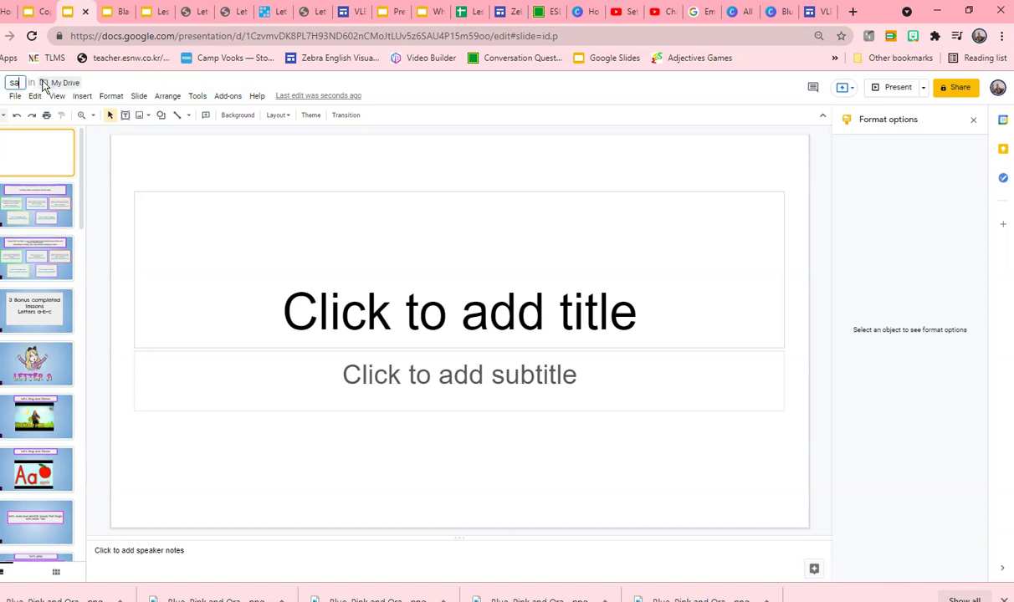
type("ve")
key("Return")
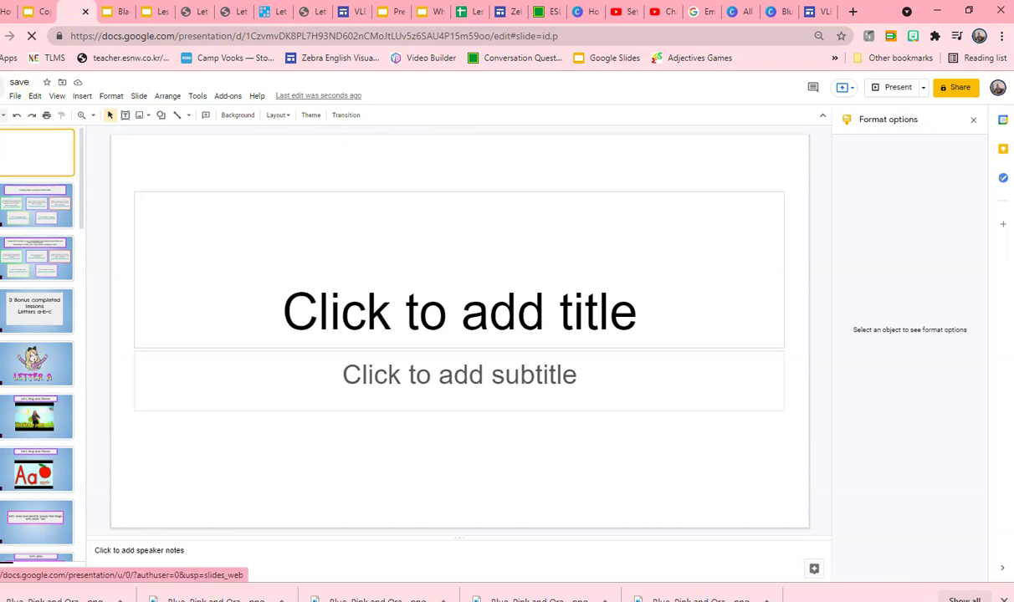
left_click(236, 162)
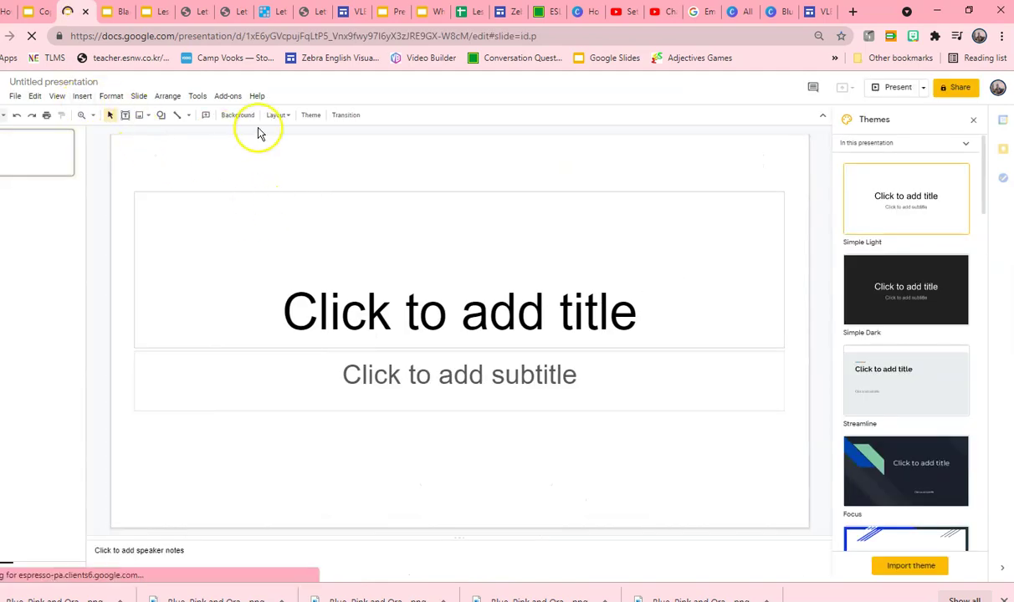
Leave the background unchanged and apply the blue Geometric theme from the Themes list
left_click(247, 118)
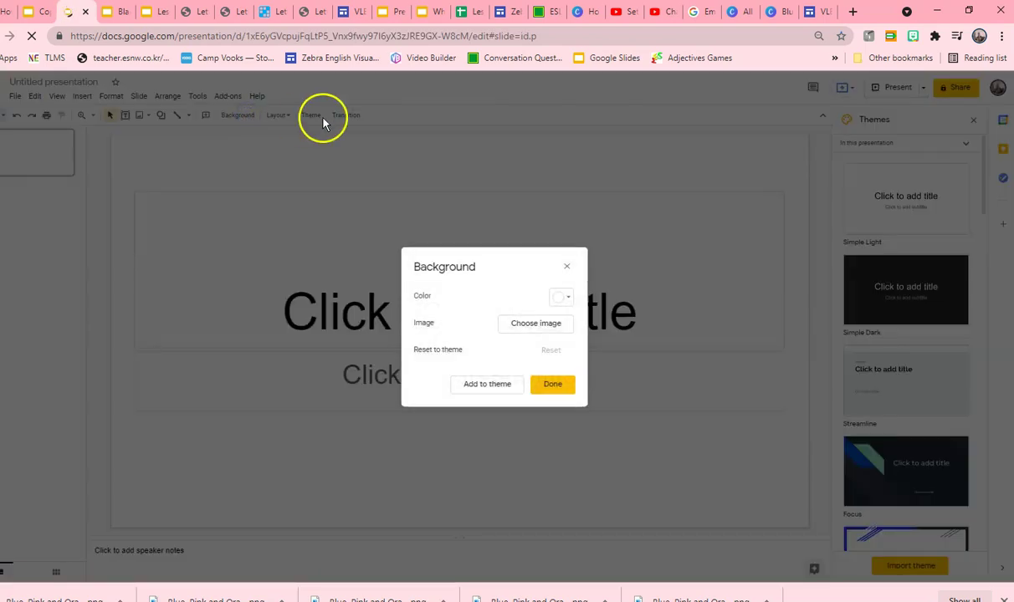
left_click(552, 384)
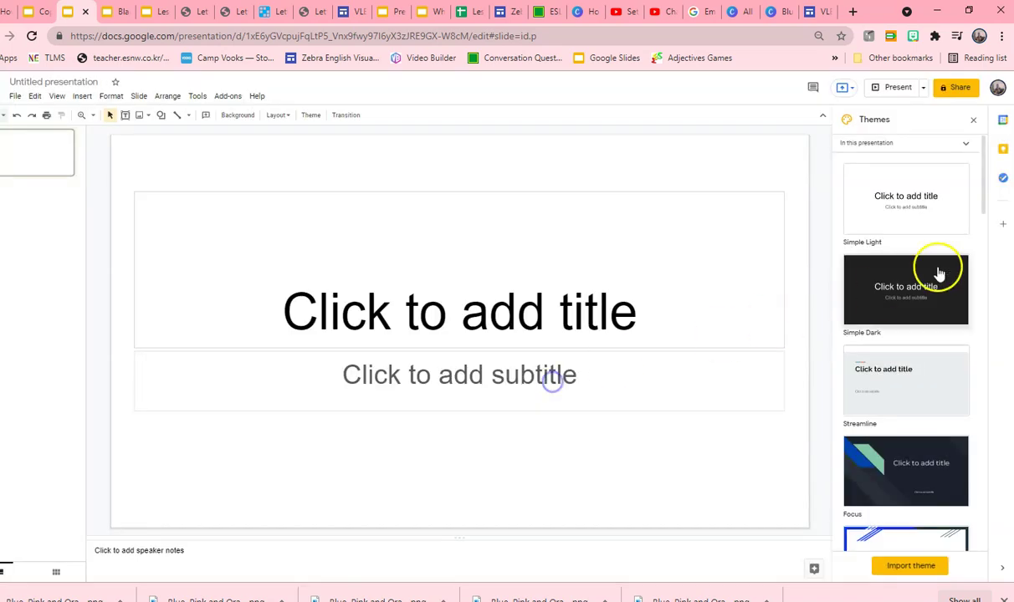
left_click_drag(977, 154, 1007, 445)
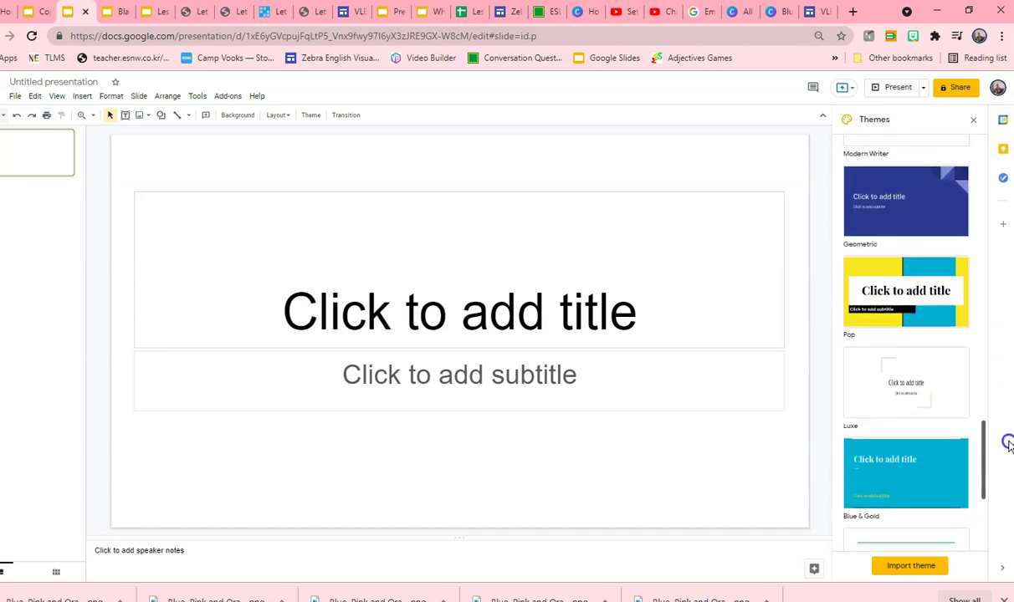
left_click(924, 227)
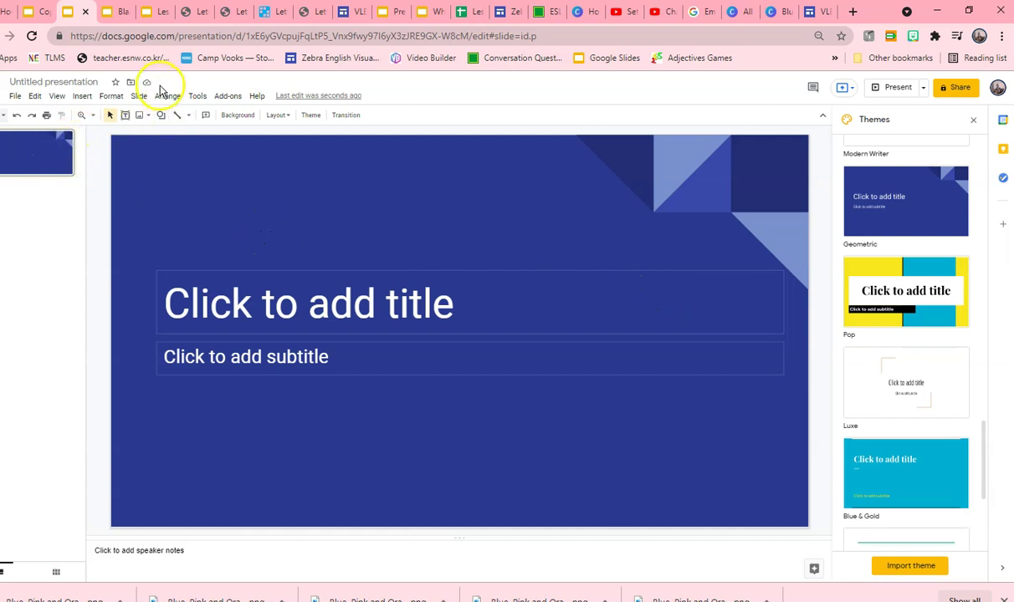
left_click(138, 96)
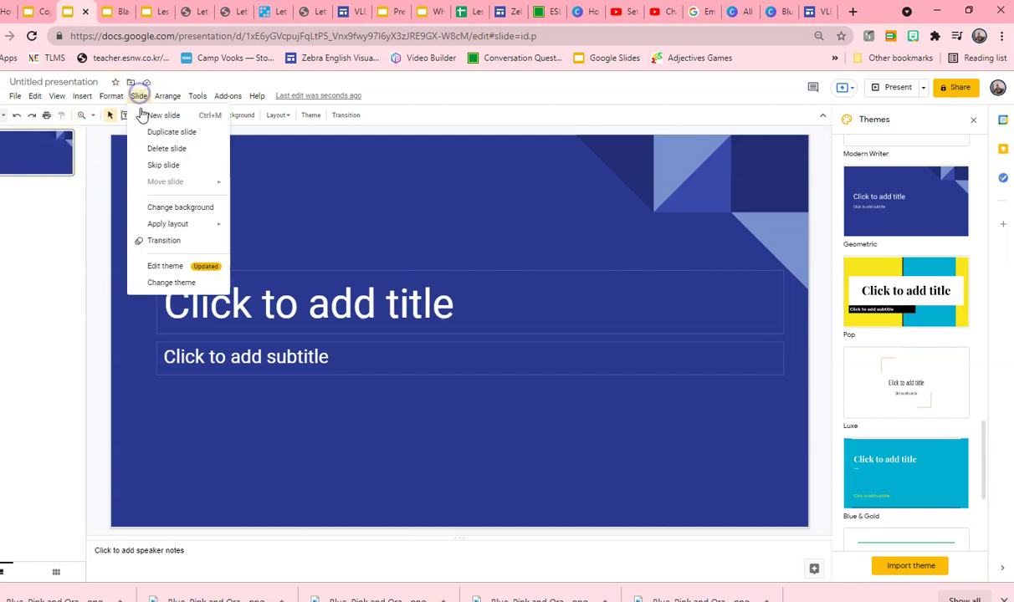
left_click(168, 266)
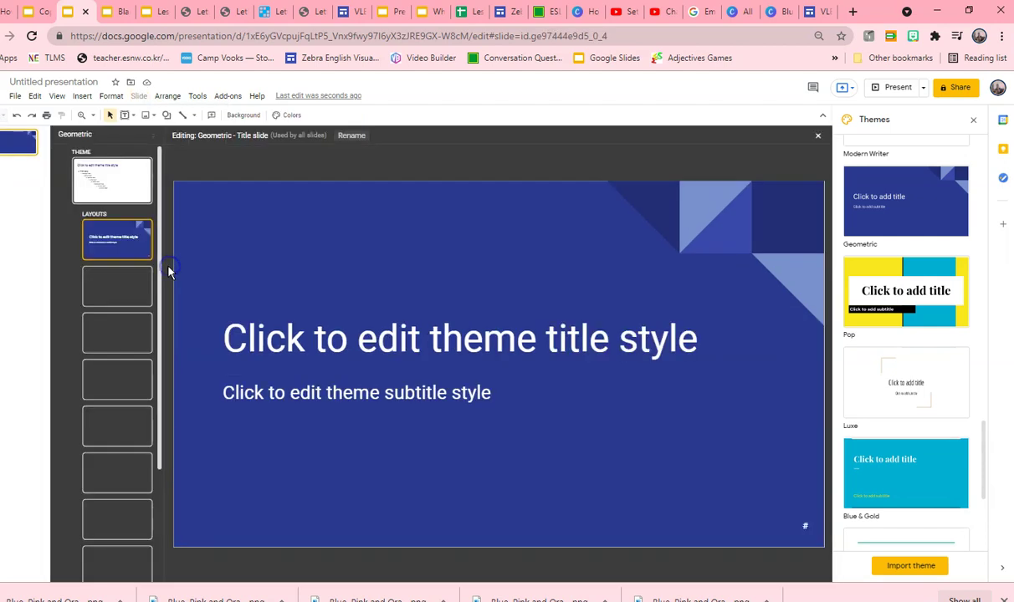
left_click(172, 263)
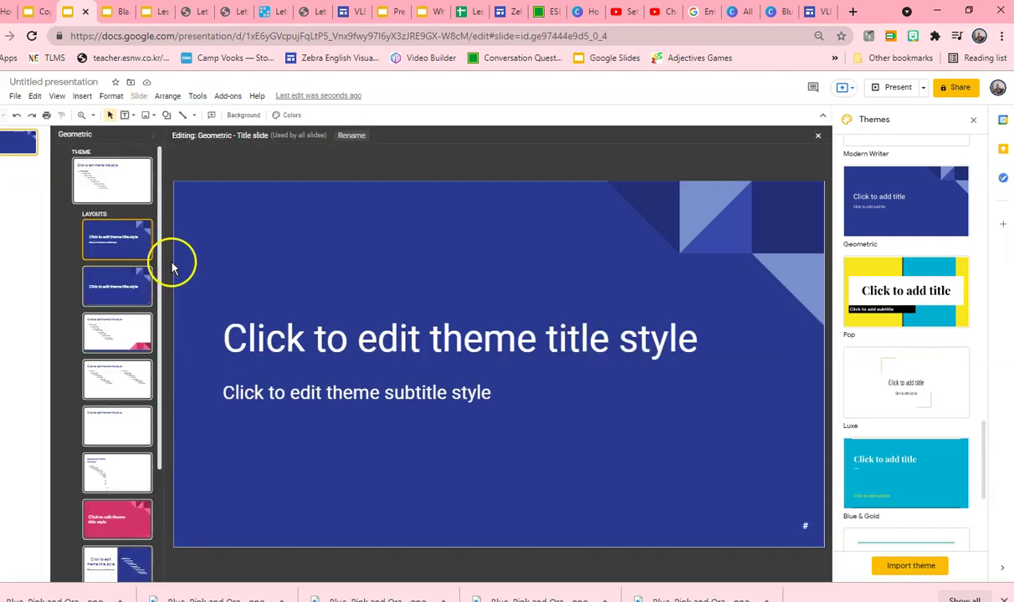
left_click(152, 292)
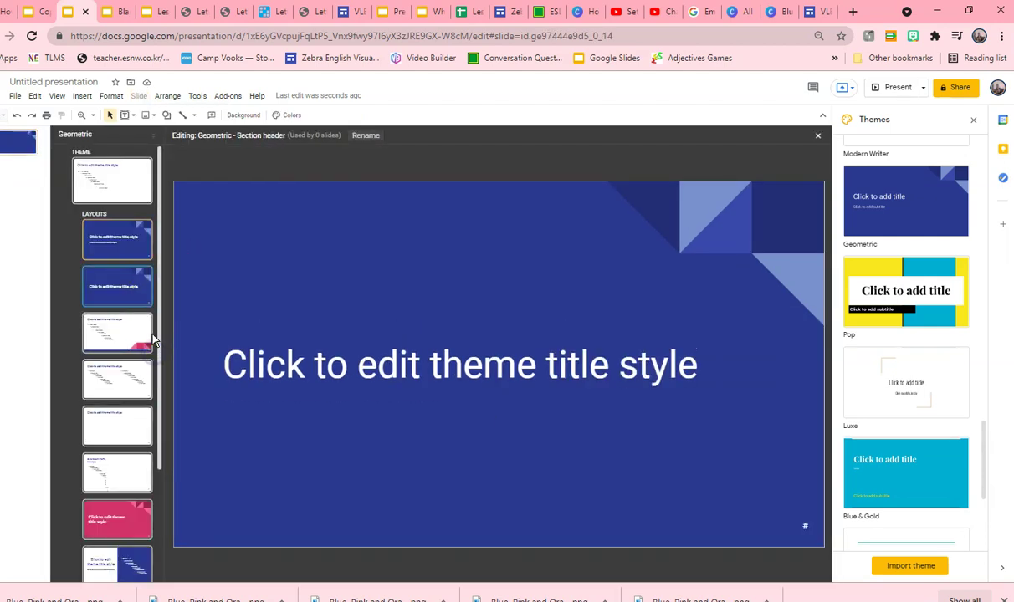
key("Down")
key("Down")
key("Down")
key("Down")
key("Down")
key("Down")
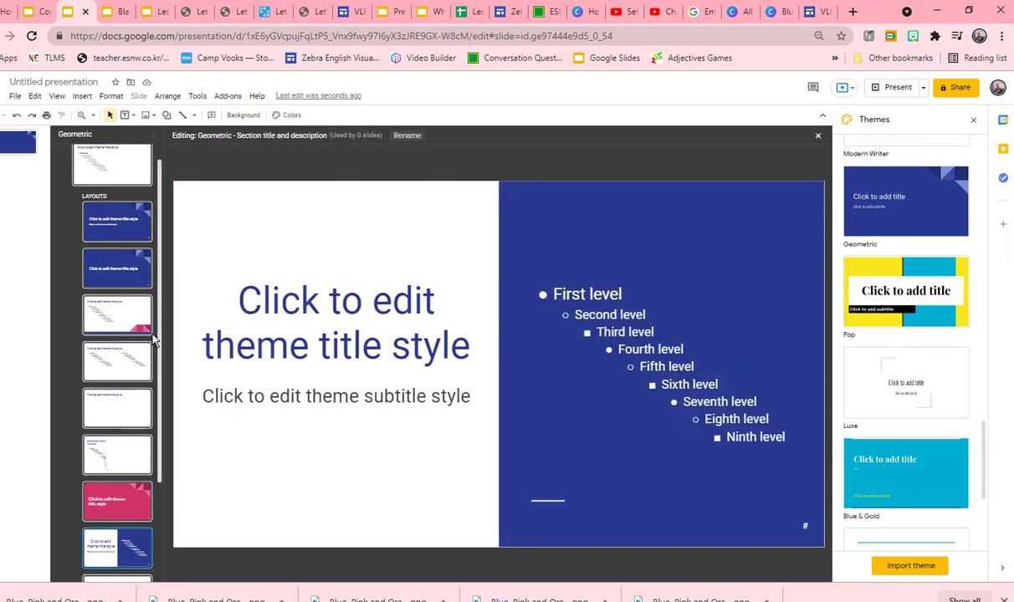
key("Up")
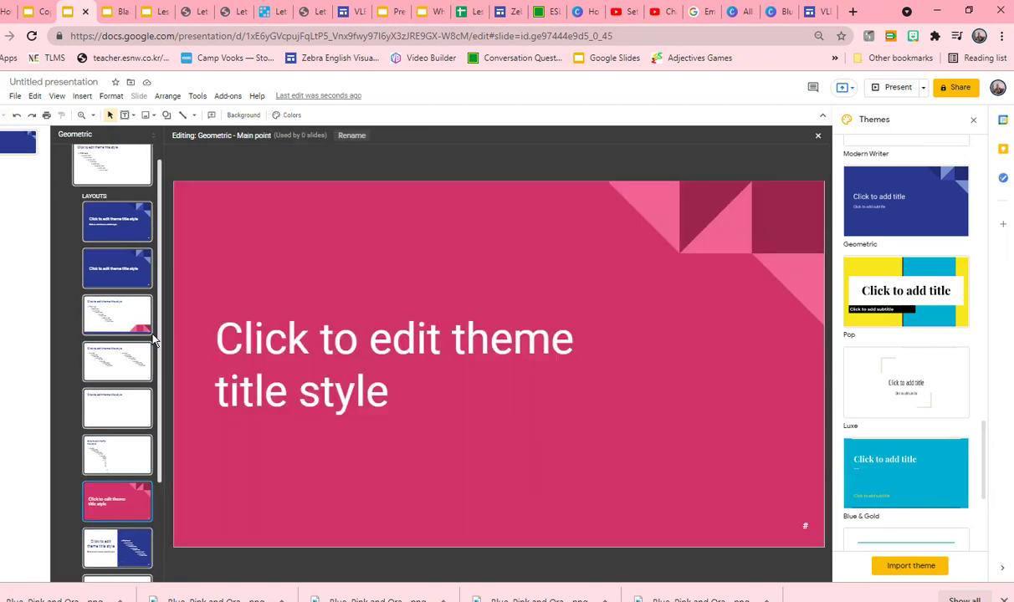
key("Down")
key("Down")
key("Down")
key("Down")
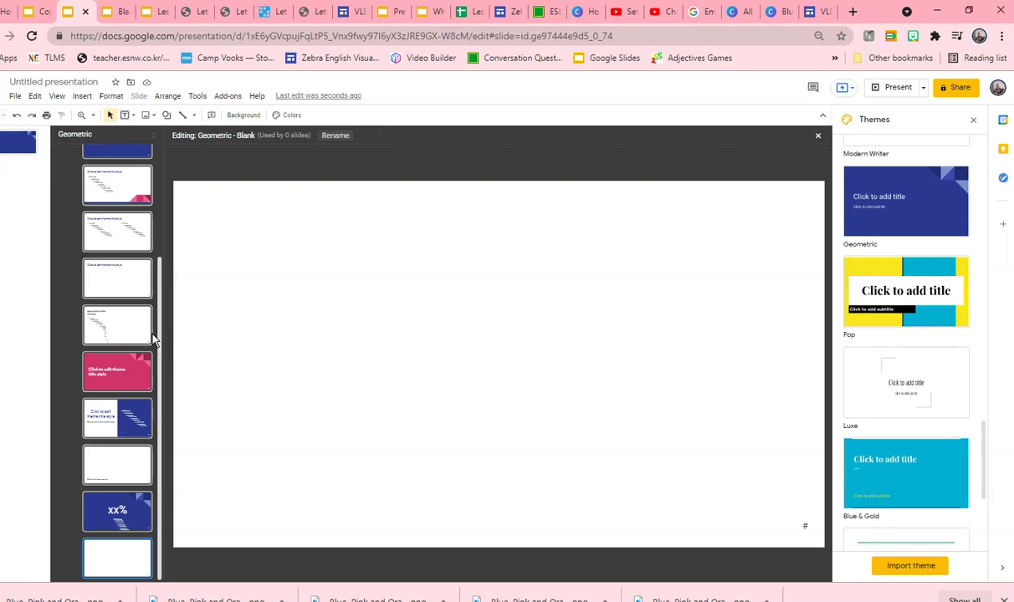
key("Up")
key("Up")
key("Up")
key("Up")
key("Up")
key("Up")
key("Up")
key("Up")
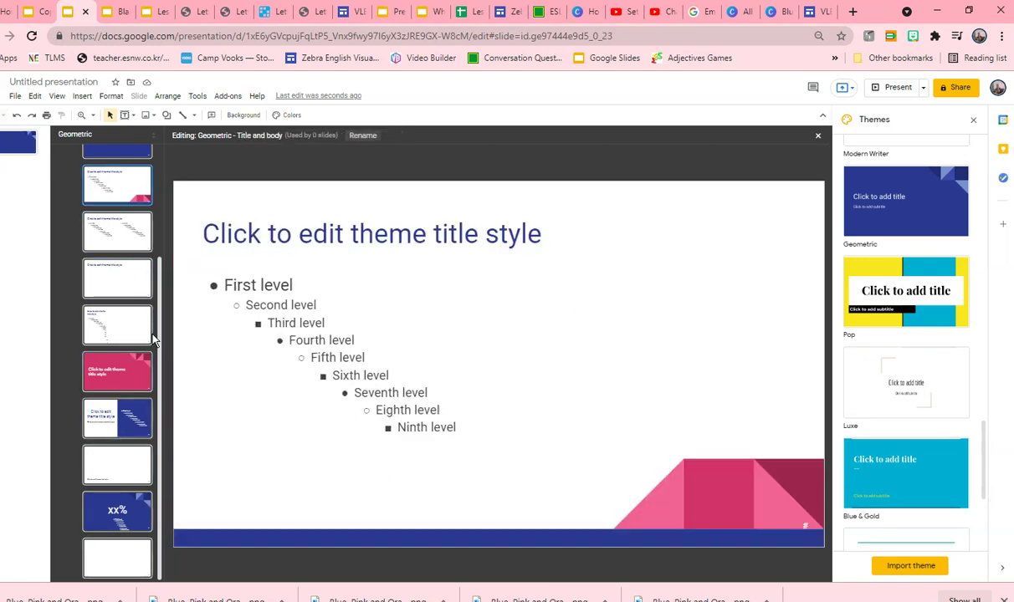
key("Up")
key("Up")
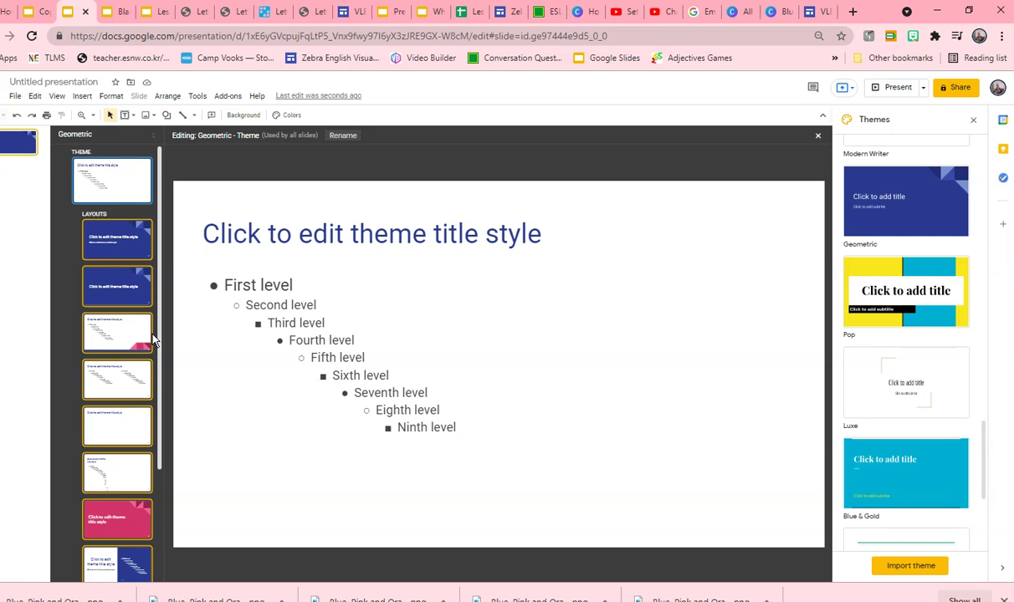
left_click(15, 97)
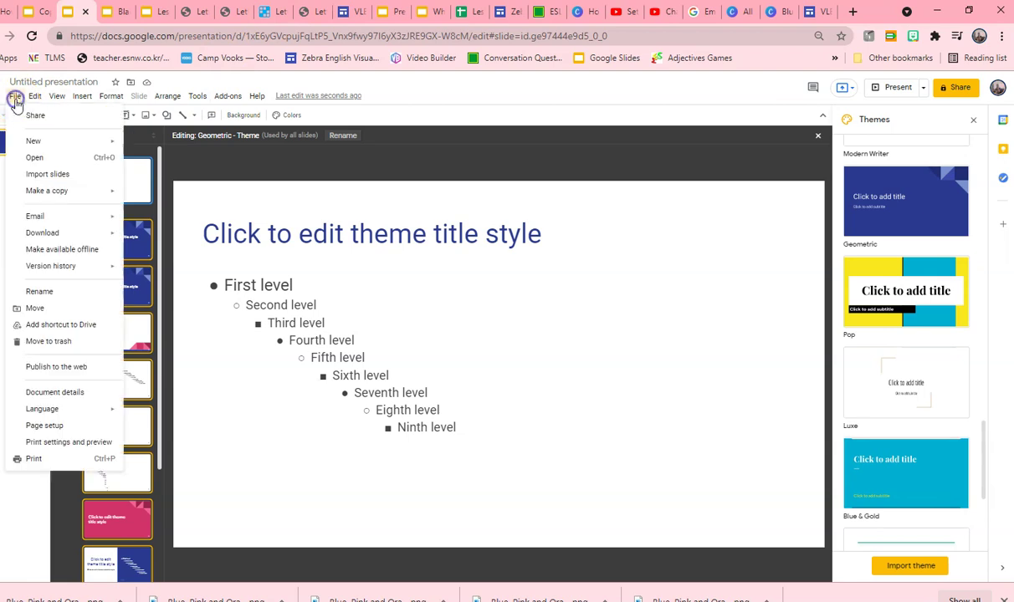
left_click(292, 178)
left_click(23, 143)
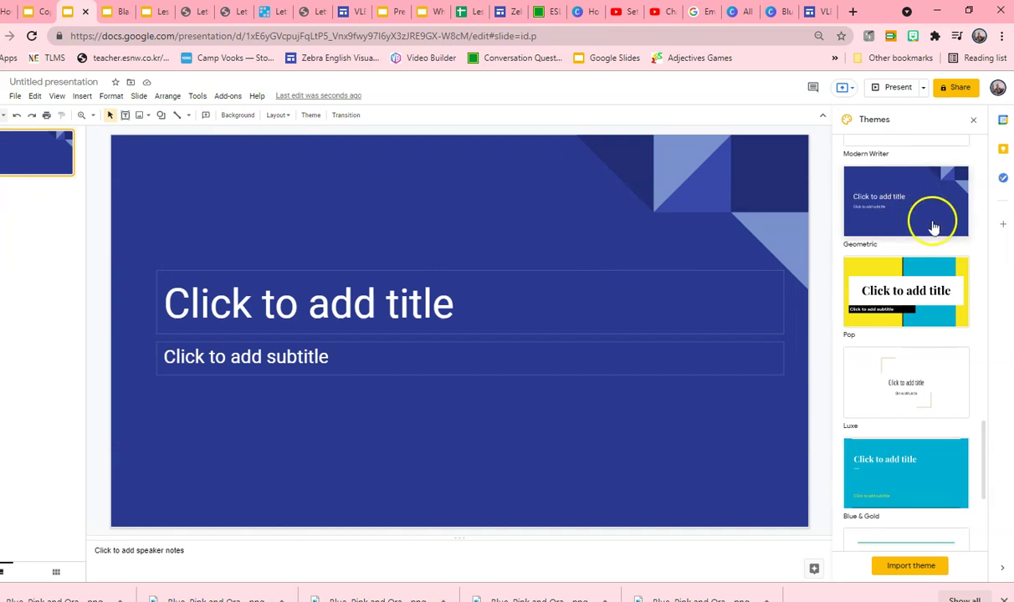
Undo the extra slide and Geometric theme, then delete the title and subtitle boxes
left_click(975, 121)
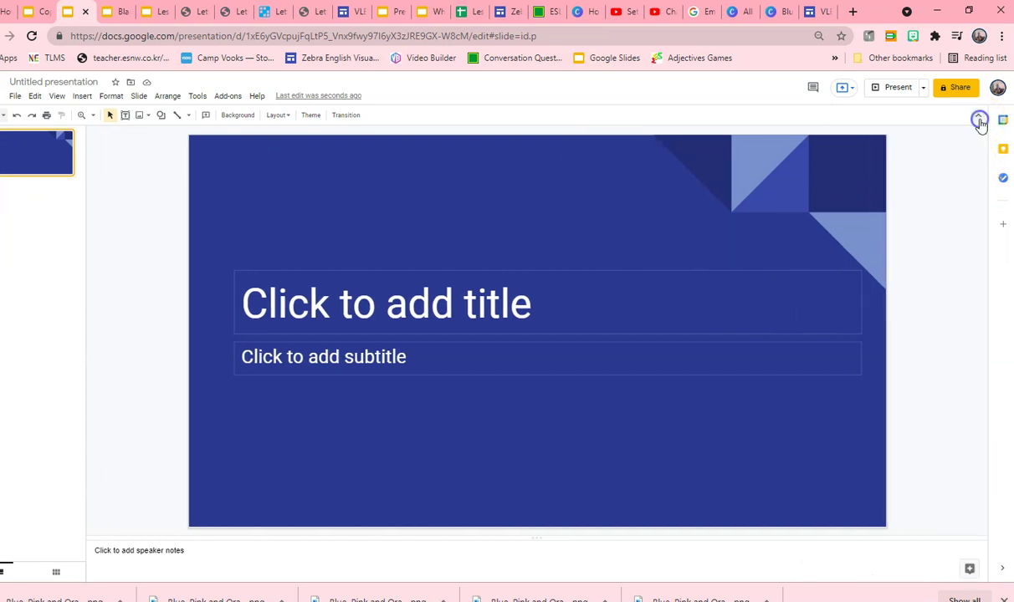
left_click_drag(307, 202, 772, 507)
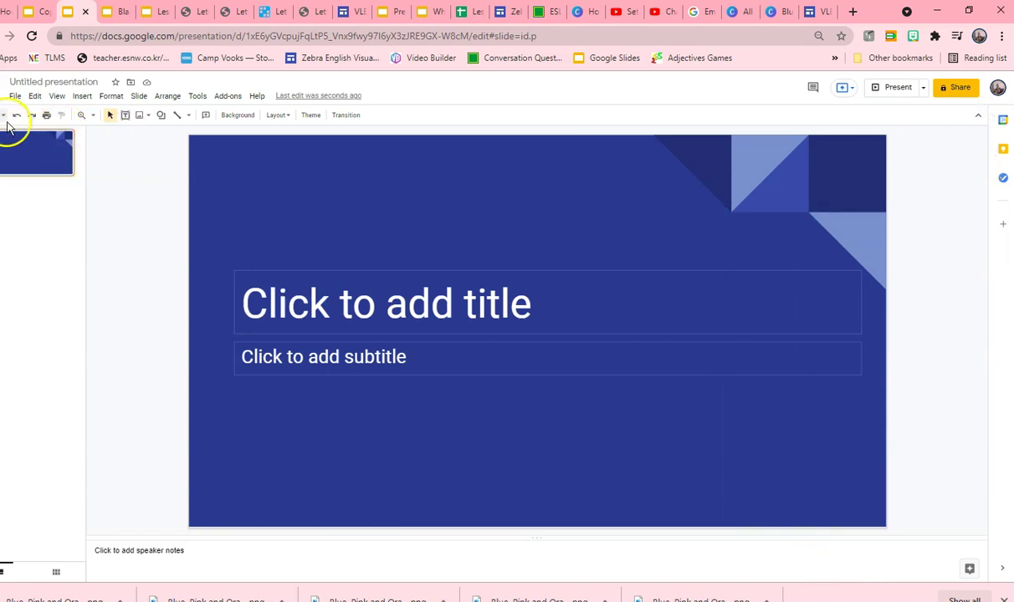
key("ctrl+m")
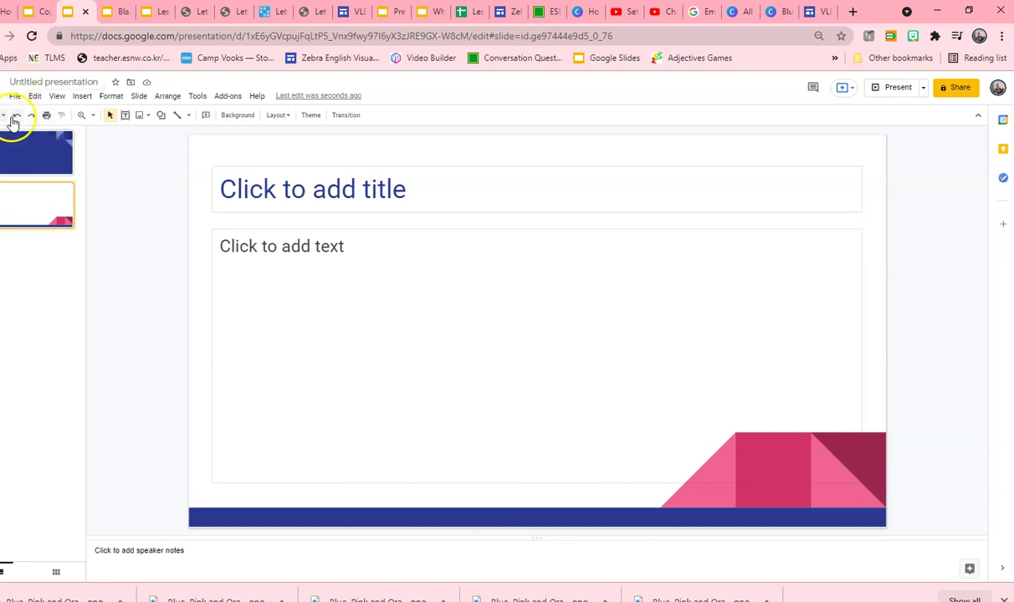
left_click(16, 115)
left_click(16, 115)
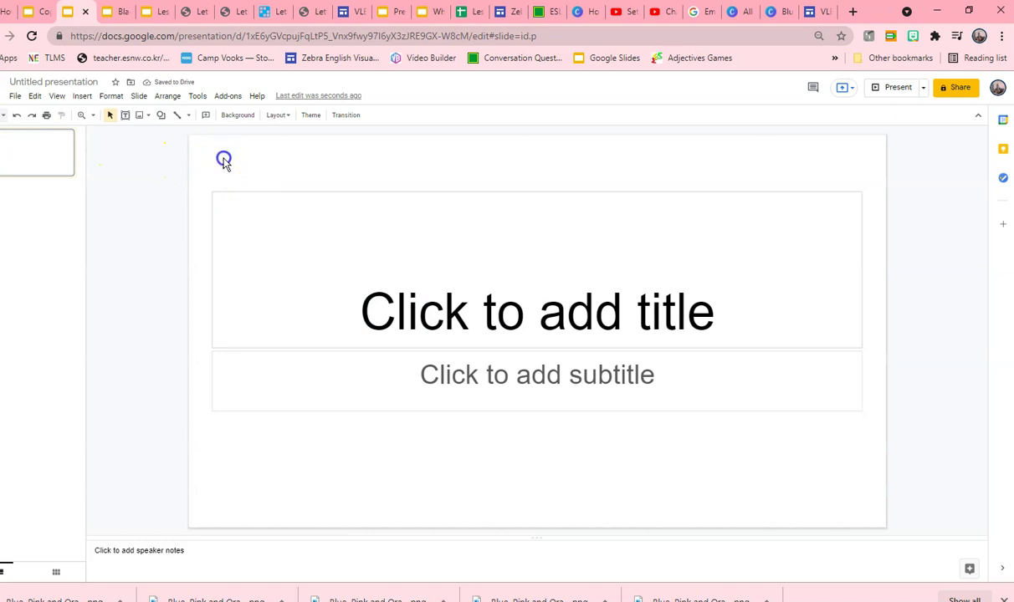
left_click_drag(222, 158, 705, 421)
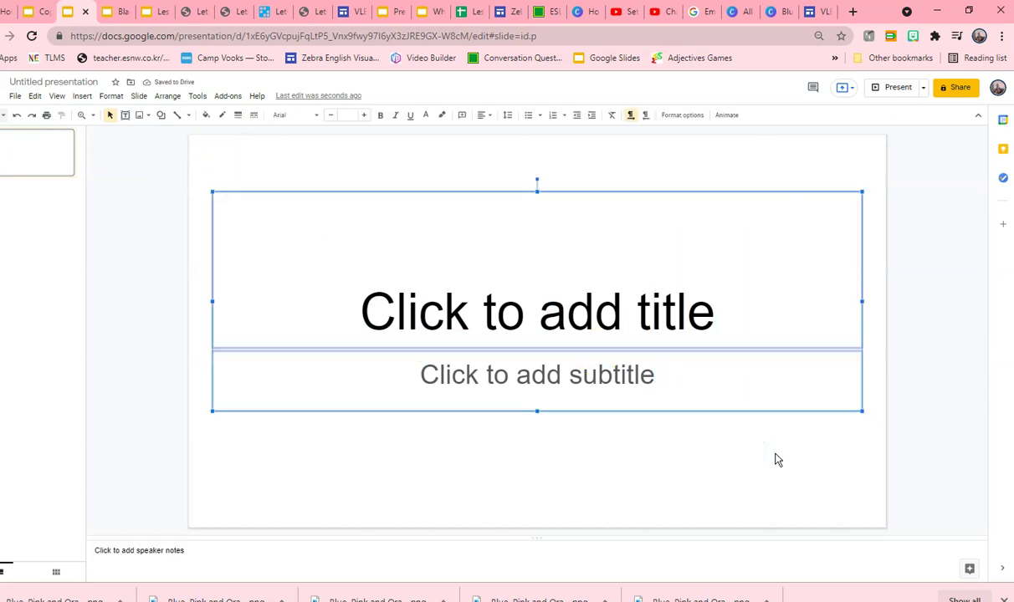
key("Delete")
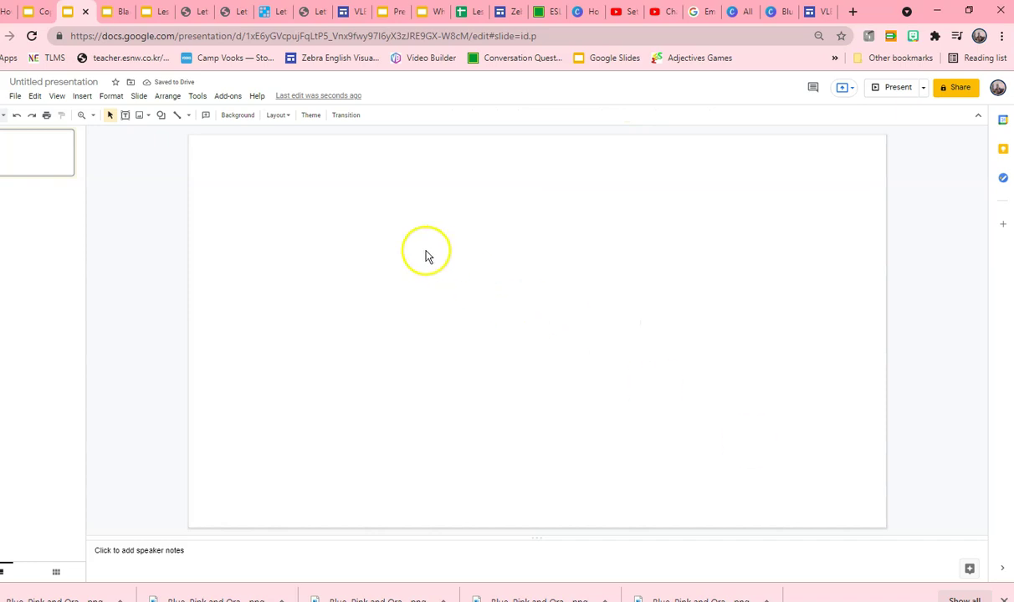
Set a pink polygon image from a 'creative commons pink background' search as background, added to theme
left_click(229, 117)
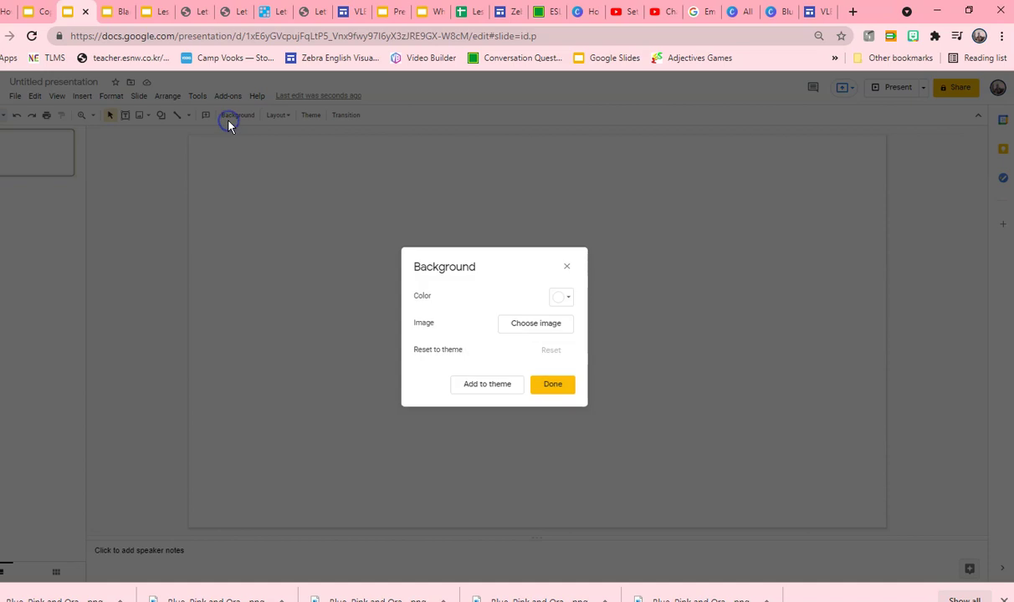
left_click(541, 326)
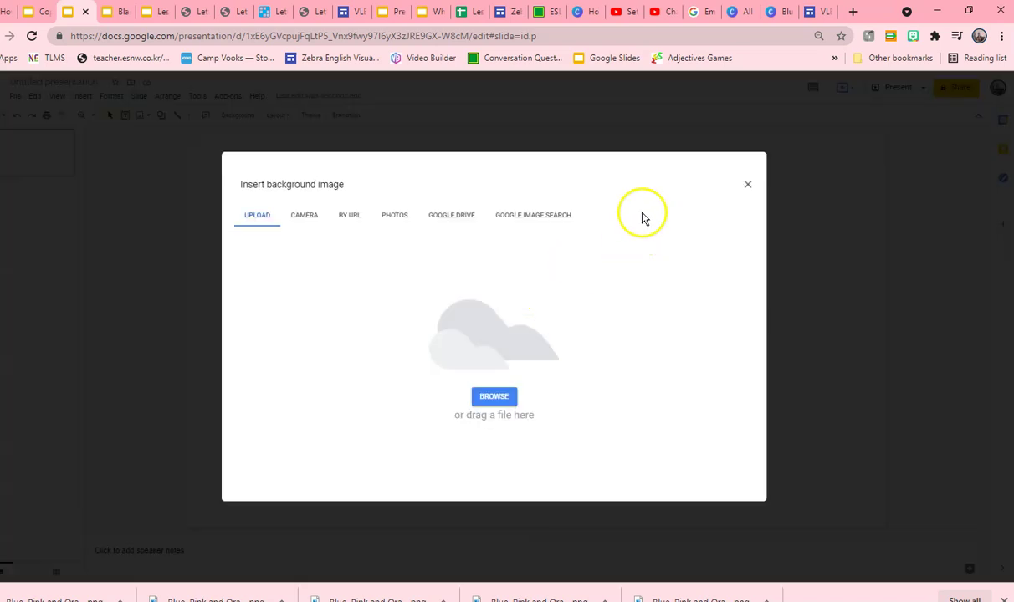
left_click(535, 216)
type("cre")
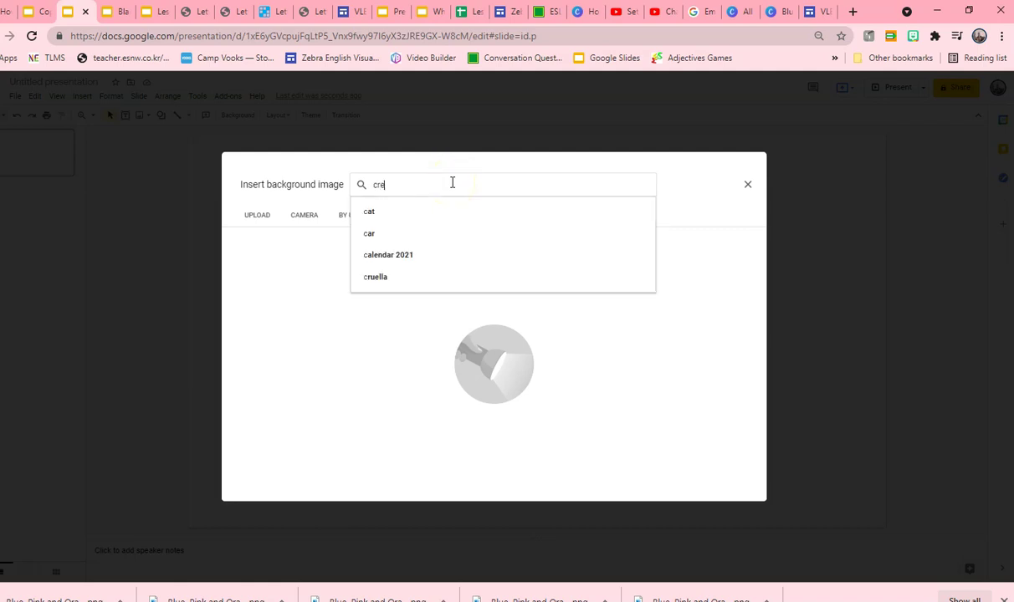
type("ateve")
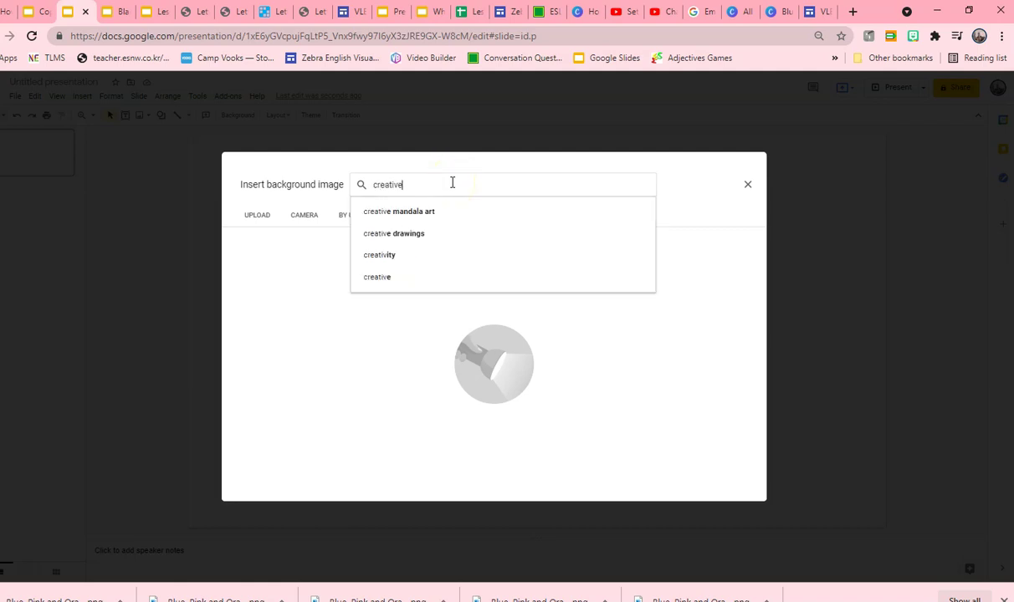
type(" common")
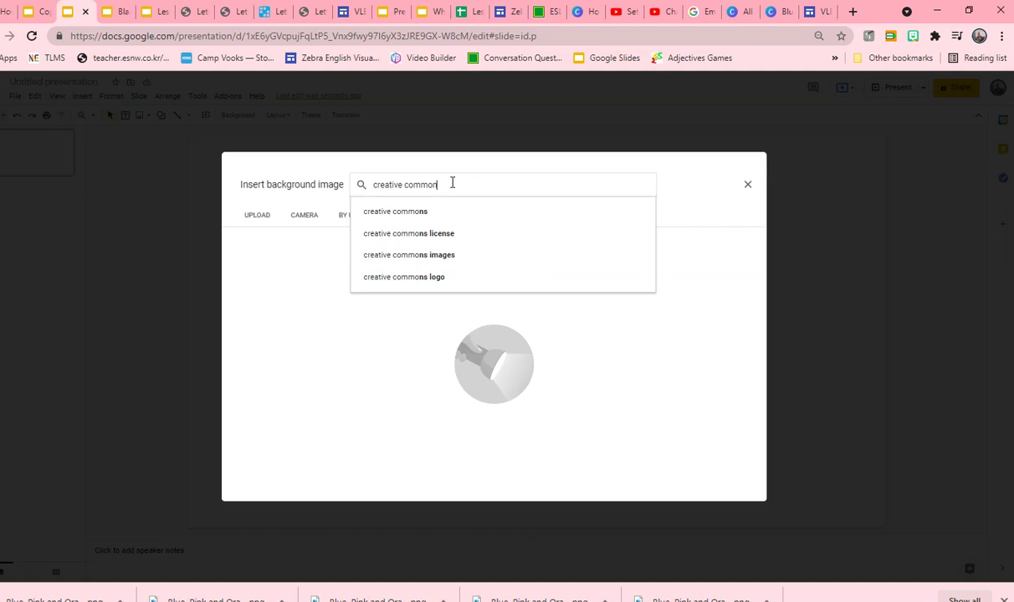
type("s pink b")
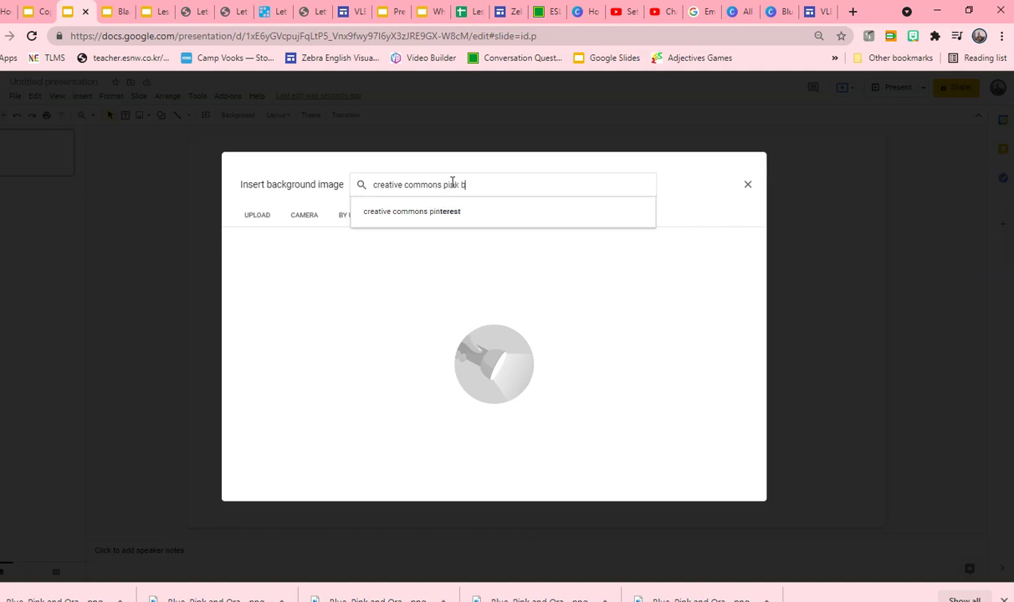
type("ackgroun")
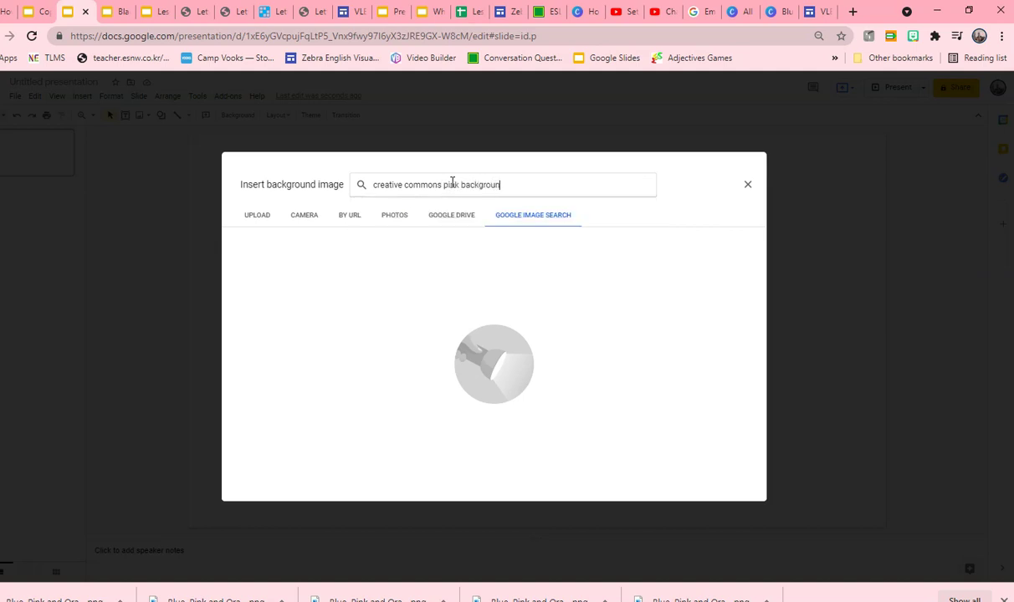
type("d")
key("Return")
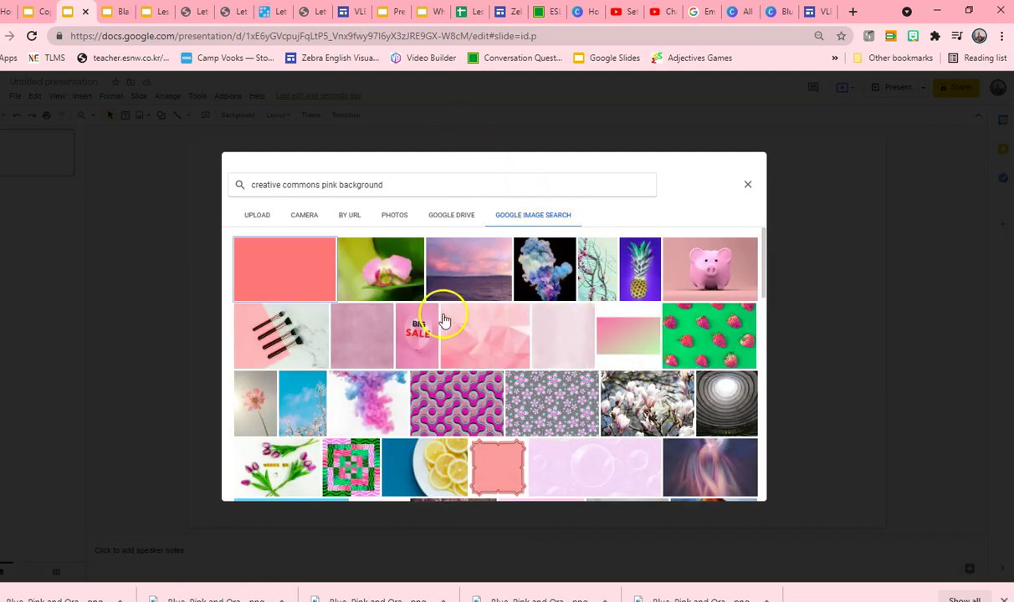
left_click(481, 333)
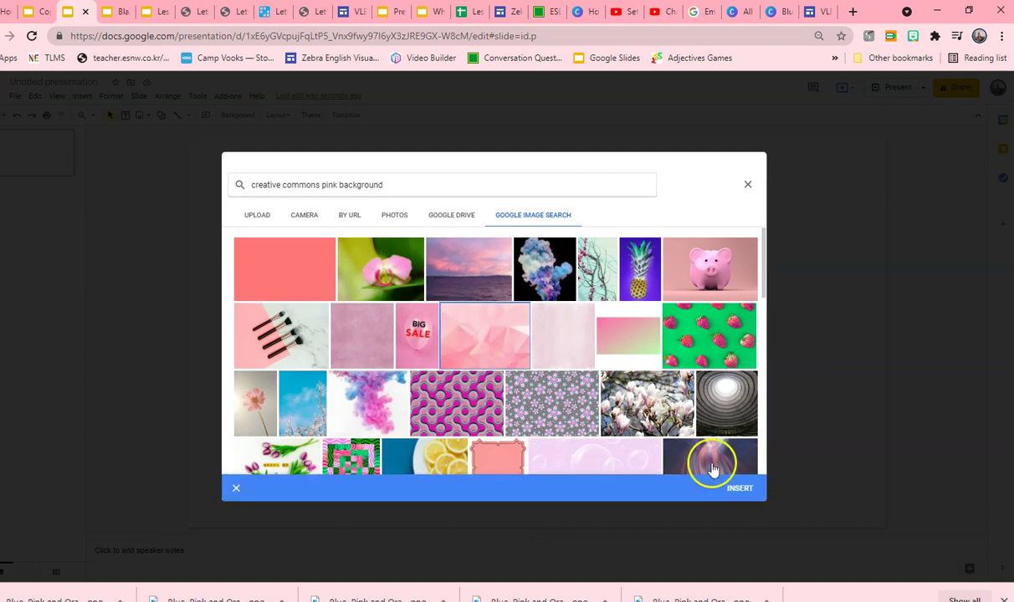
left_click(740, 487)
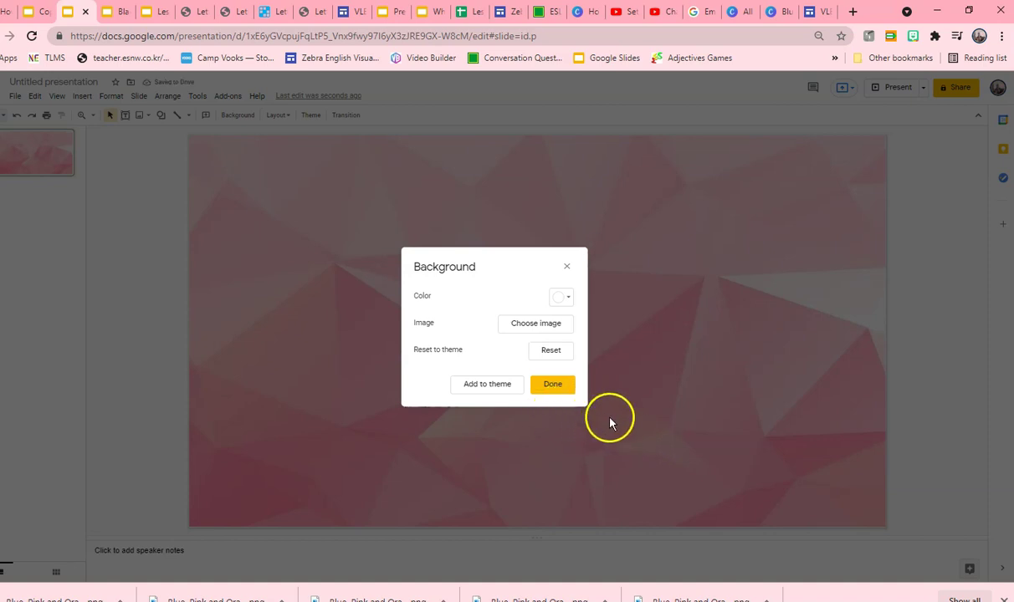
left_click(492, 387)
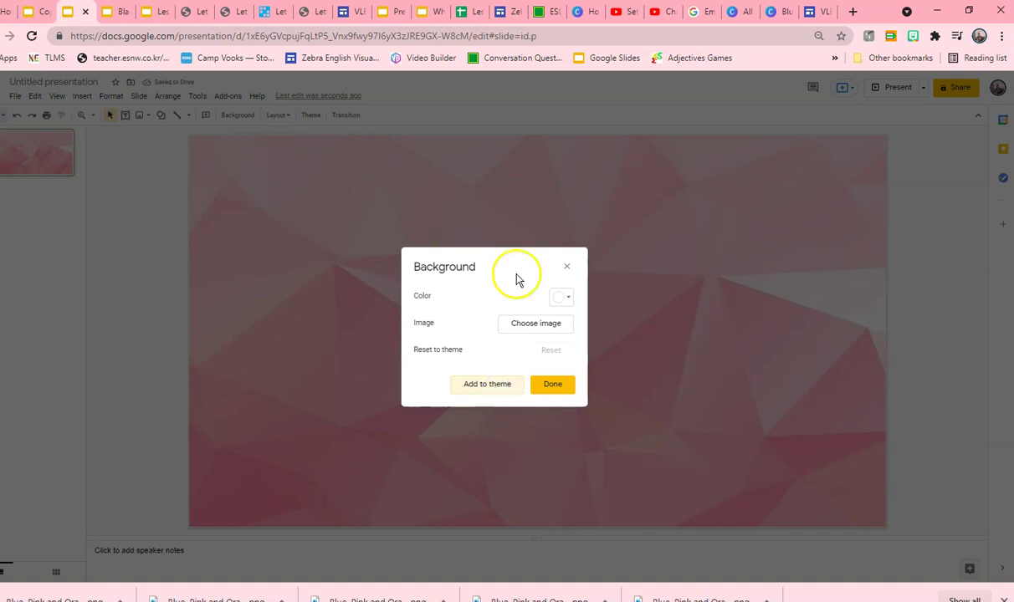
Close the background settings and confirm every slide layout shows the pink background
left_click(559, 384)
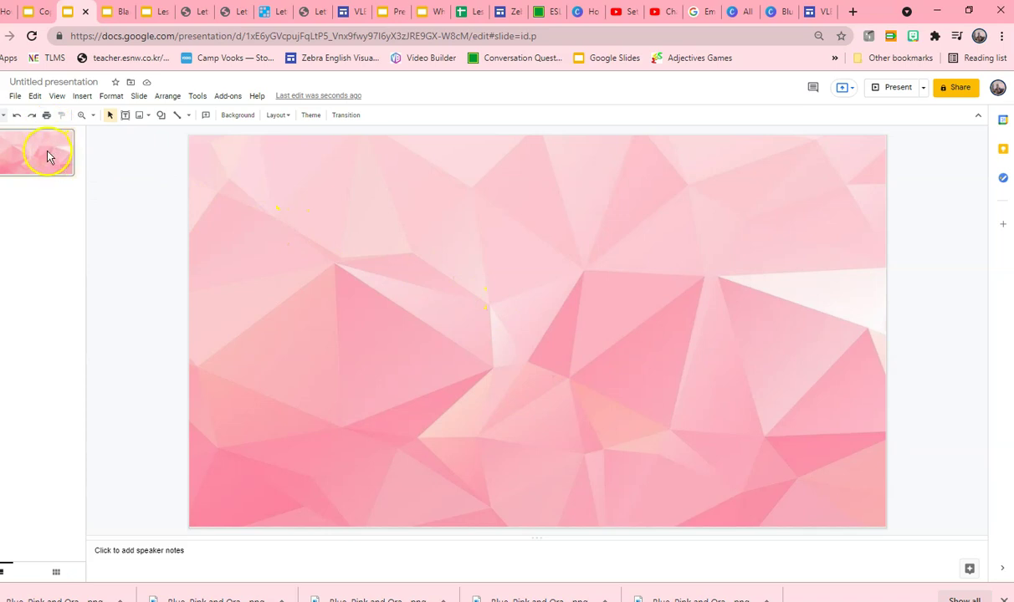
left_click(5, 117)
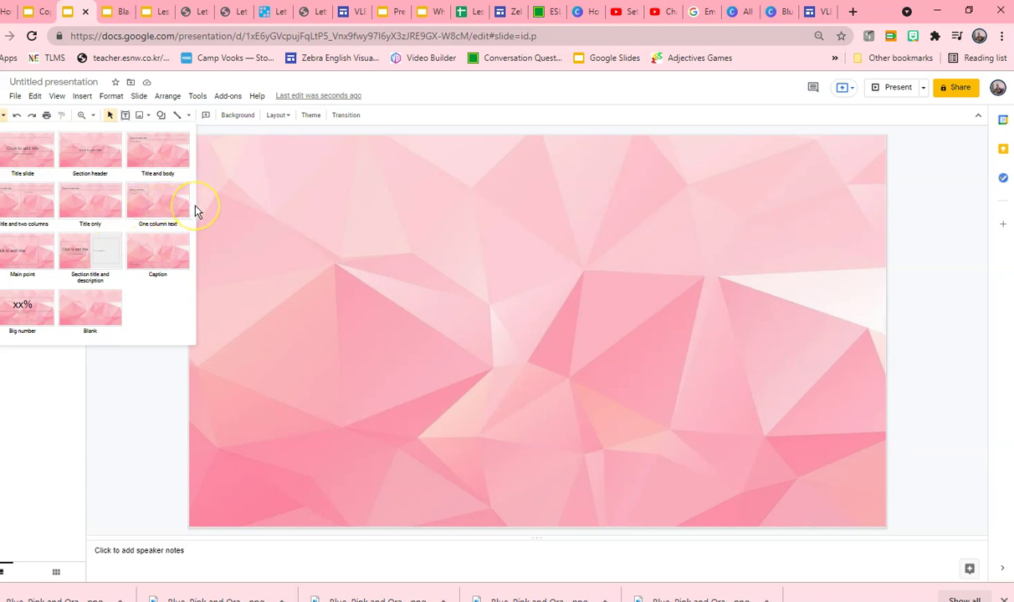
left_click(252, 212)
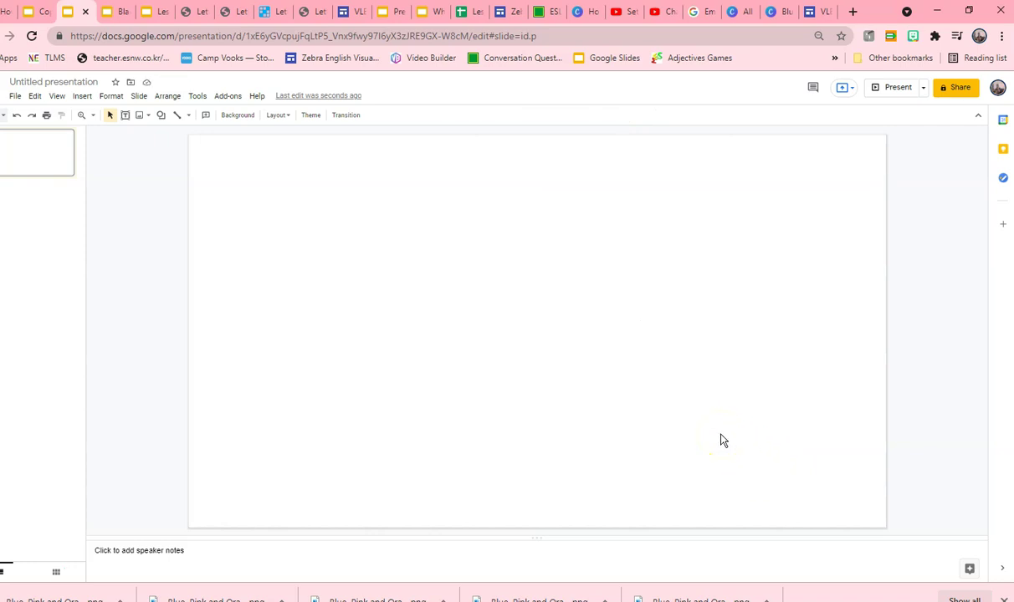
Start a custom background gradient from the Color dropdown's Gradient options
left_click(238, 115)
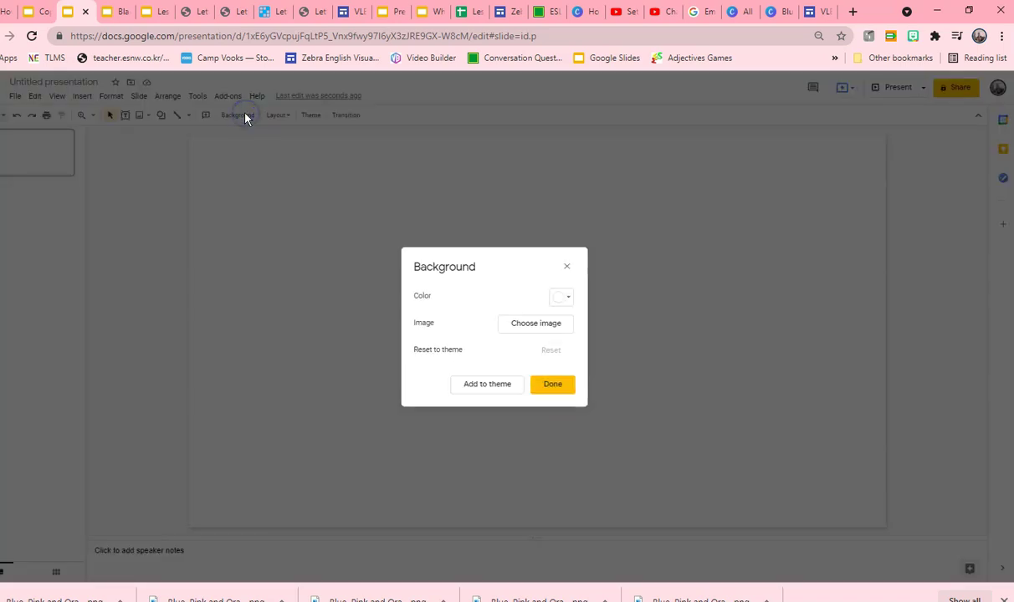
left_click(569, 300)
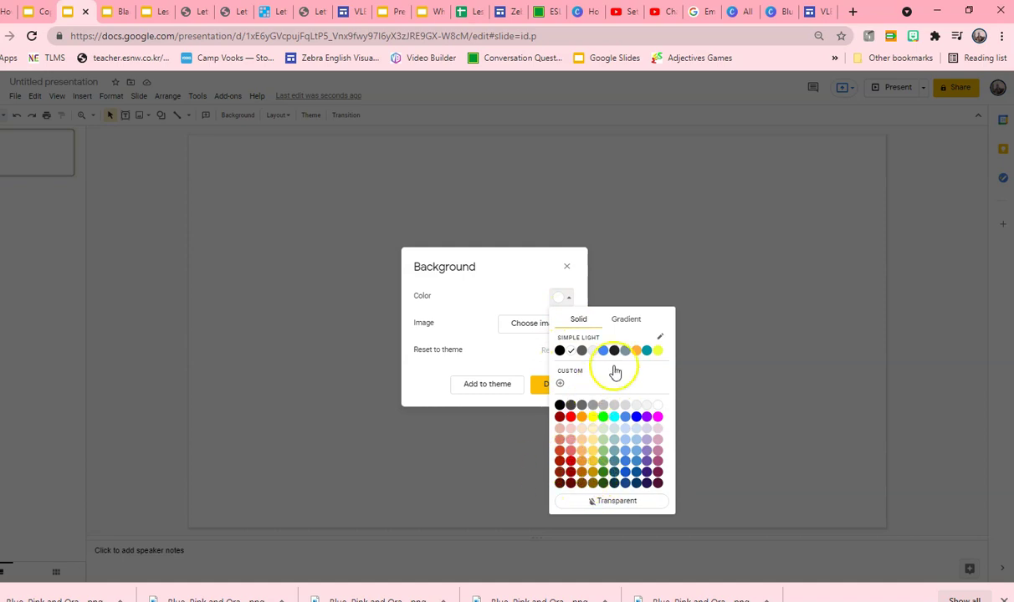
left_click(636, 321)
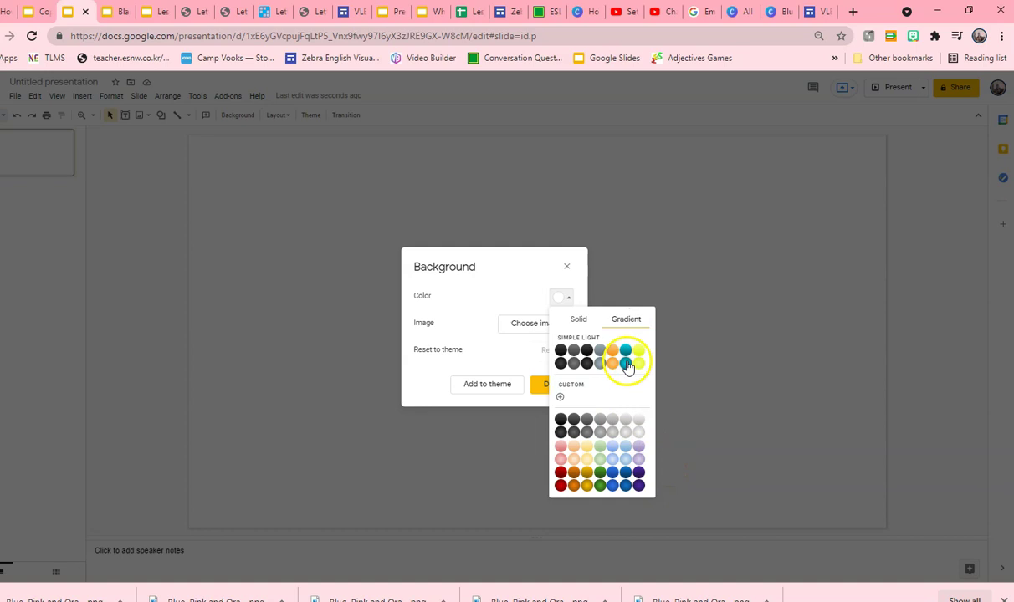
left_click(563, 399)
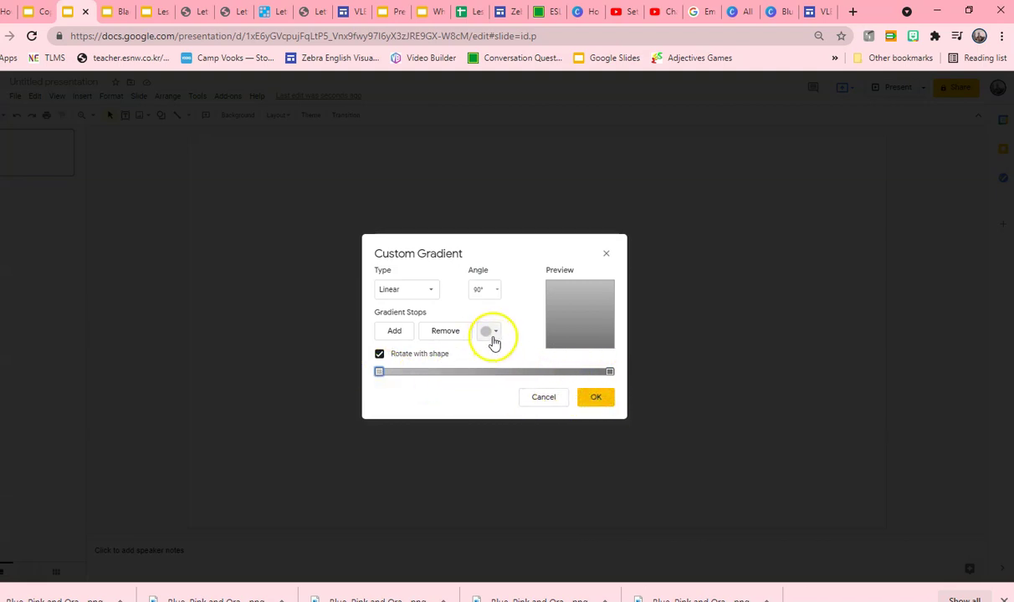
Add a gradient stop and colour the first stop yellow and the middle stop green
left_click(398, 335)
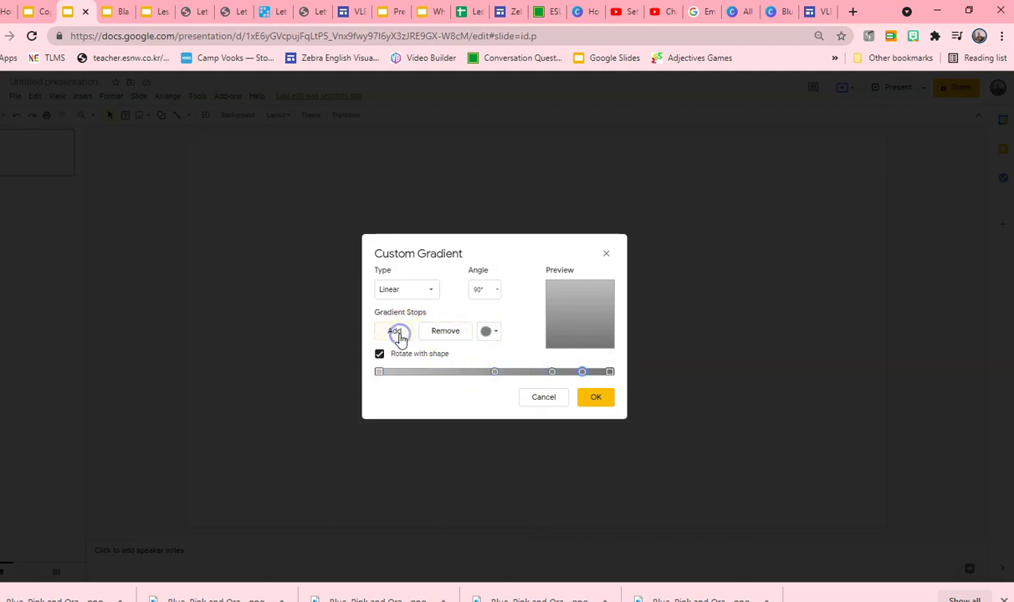
left_click(378, 373)
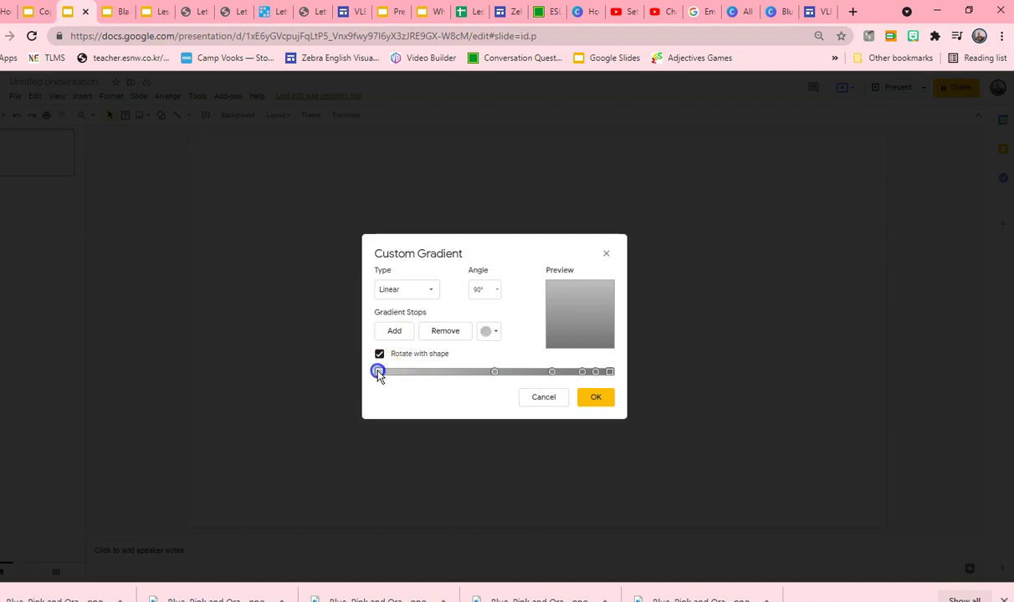
left_click(487, 331)
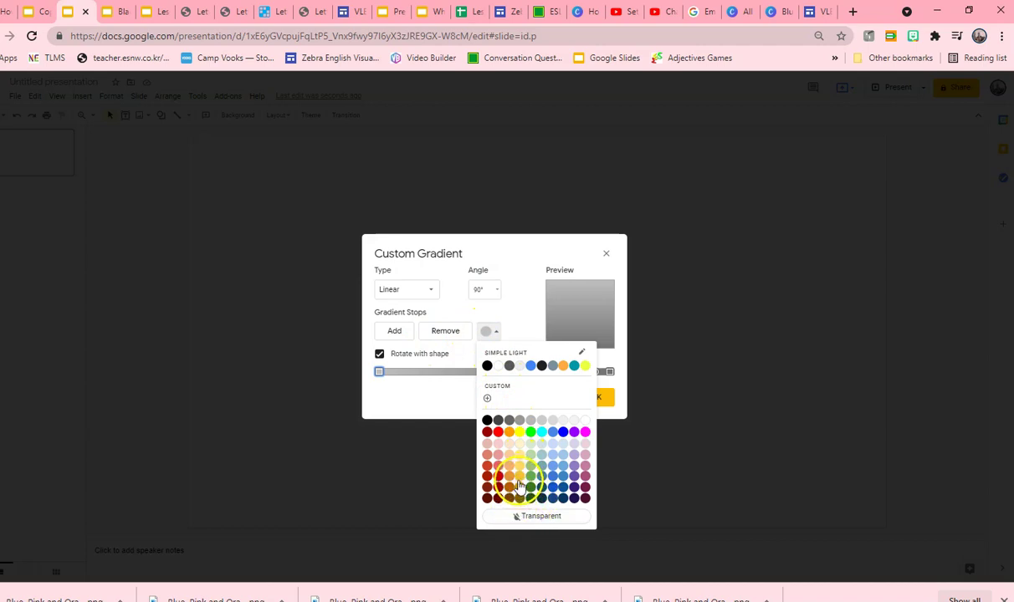
left_click(519, 432)
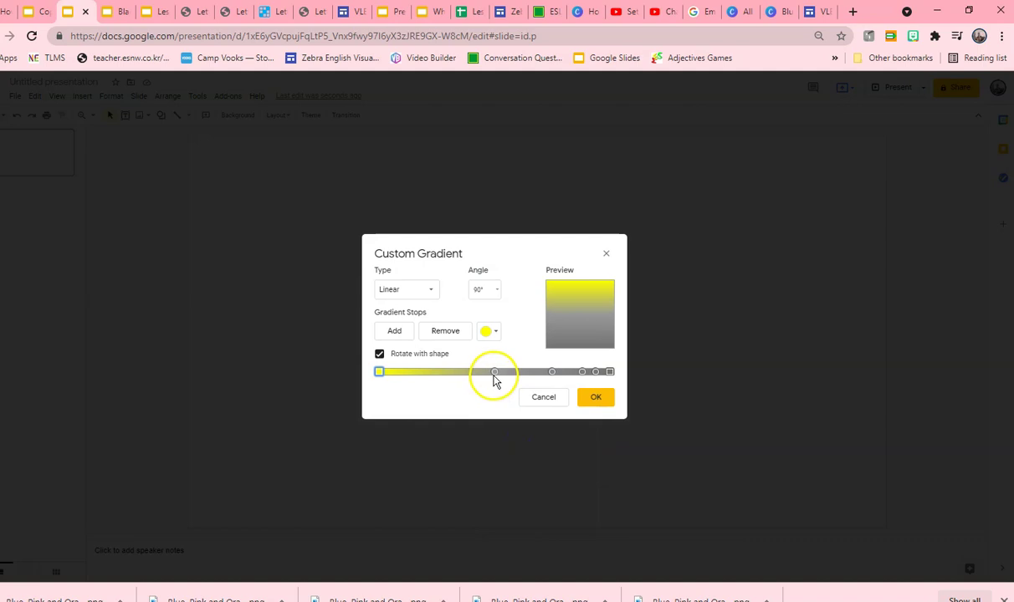
left_click(490, 331)
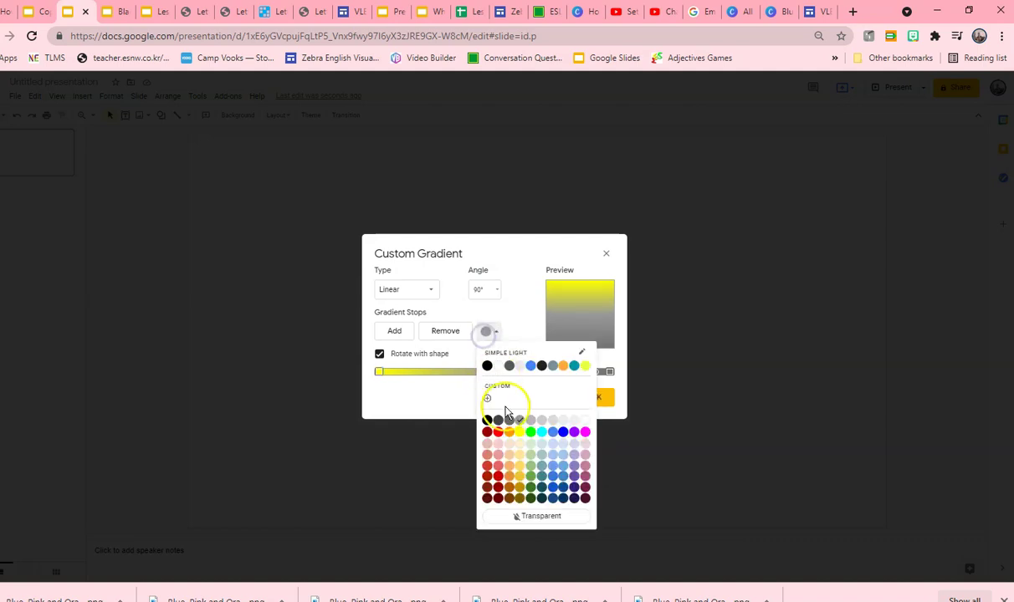
left_click(531, 433)
Recolour the next two grey stops orange and red
left_click(552, 372)
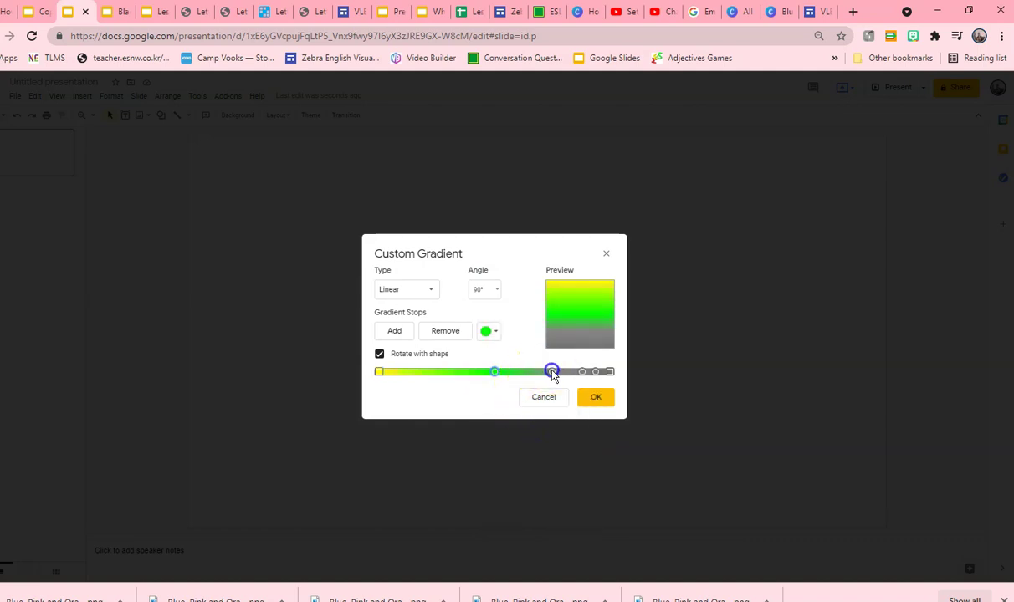
left_click(490, 333)
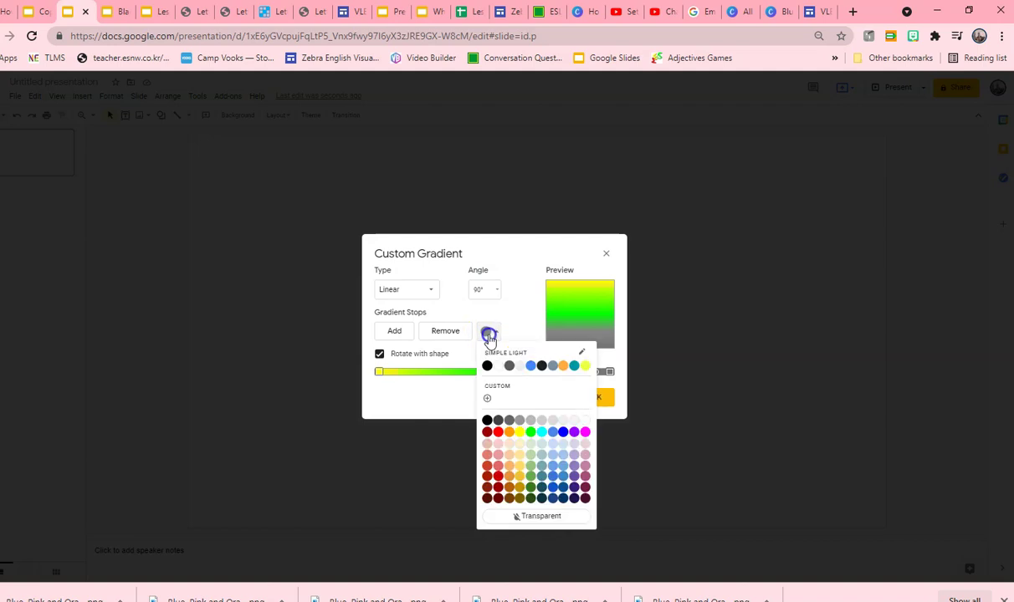
left_click(562, 366)
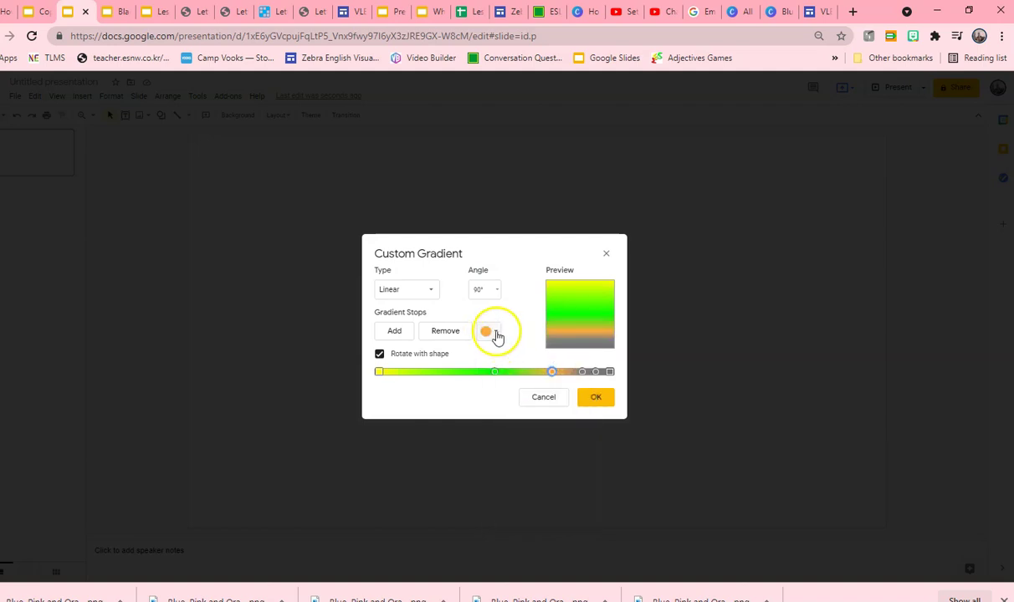
left_click(583, 372)
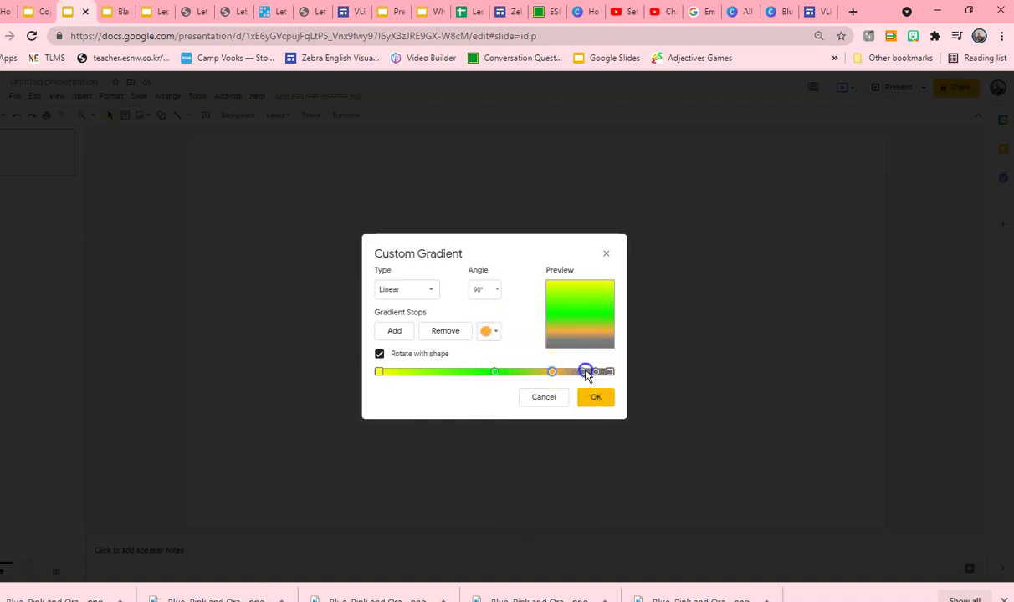
left_click(492, 332)
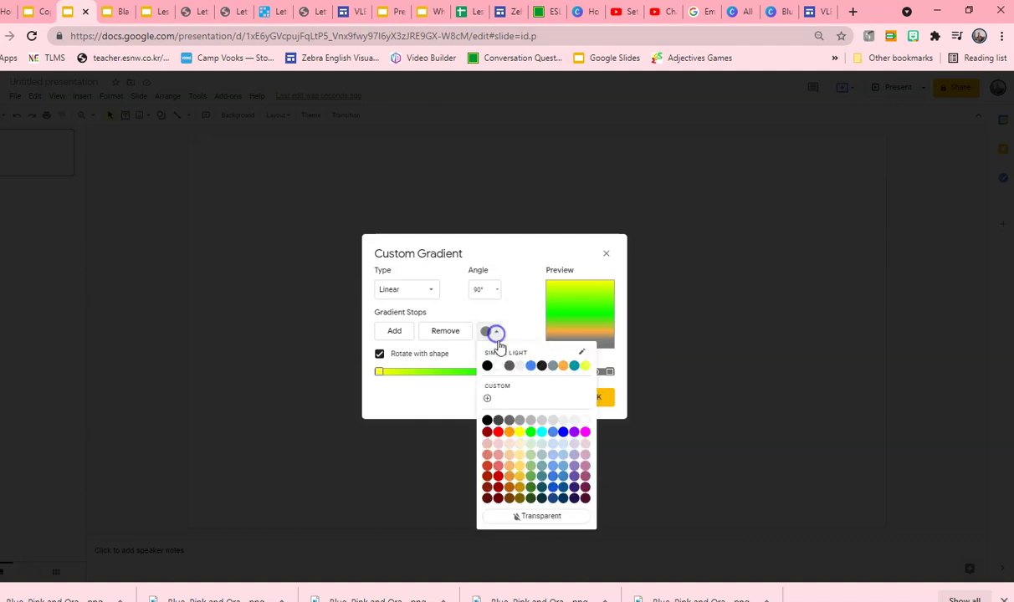
left_click(498, 432)
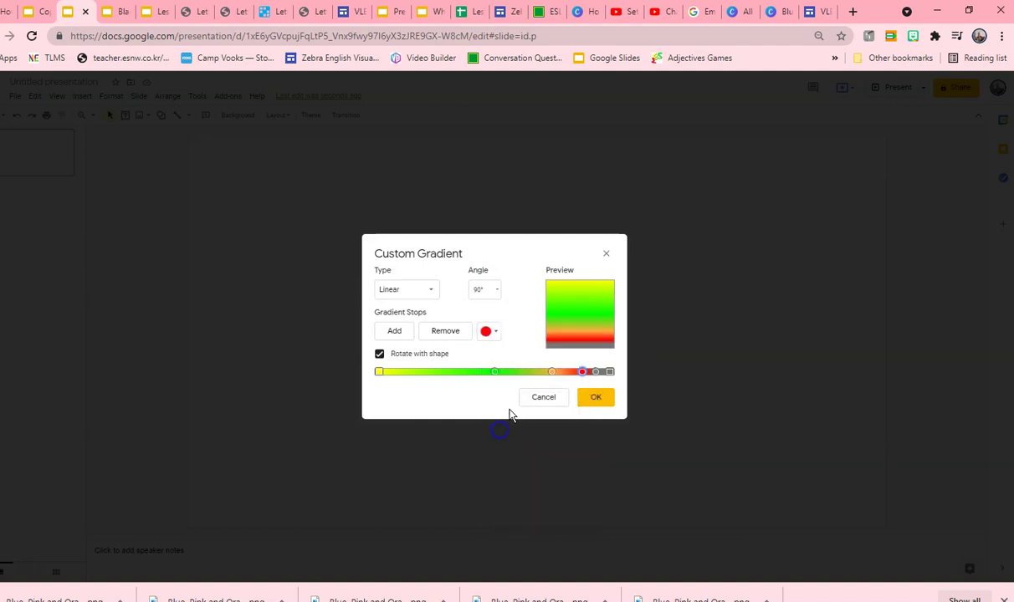
Make the remaining two stops purple and blue
left_click(493, 334)
left_click(485, 333)
left_click(583, 372)
left_click(595, 372)
left_click(487, 332)
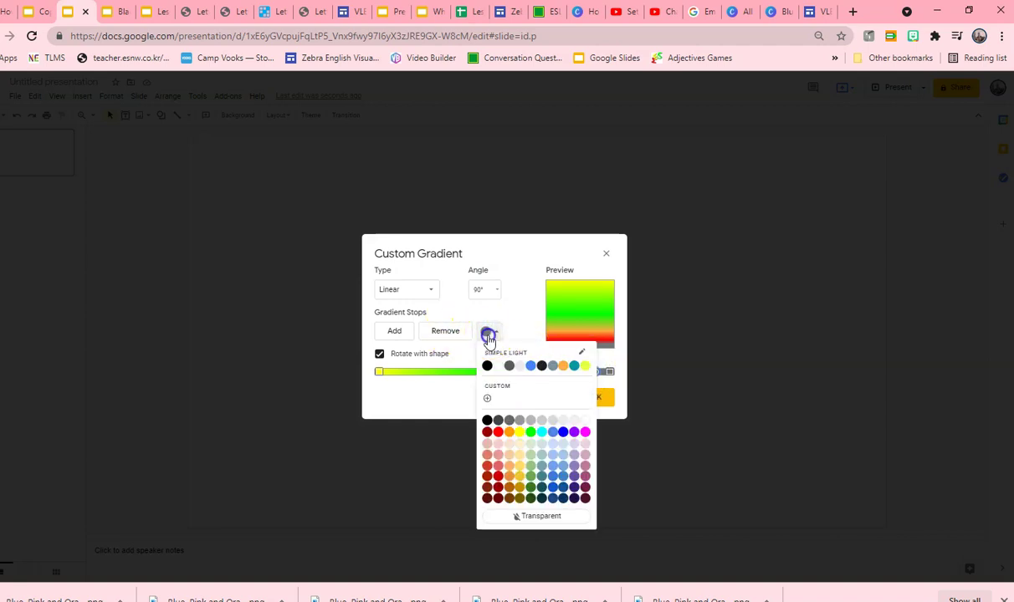
left_click(574, 432)
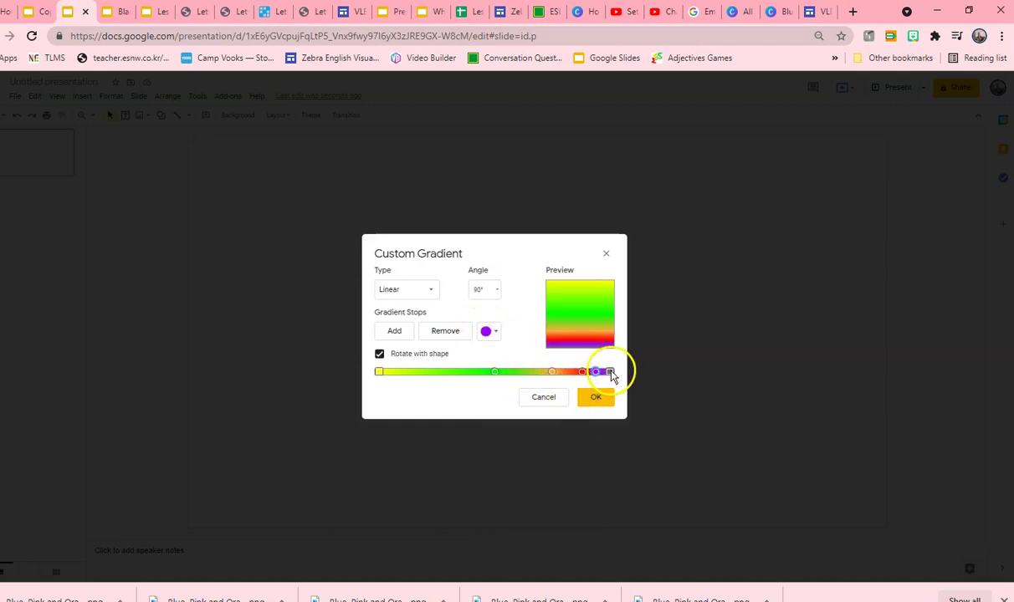
left_click(488, 333)
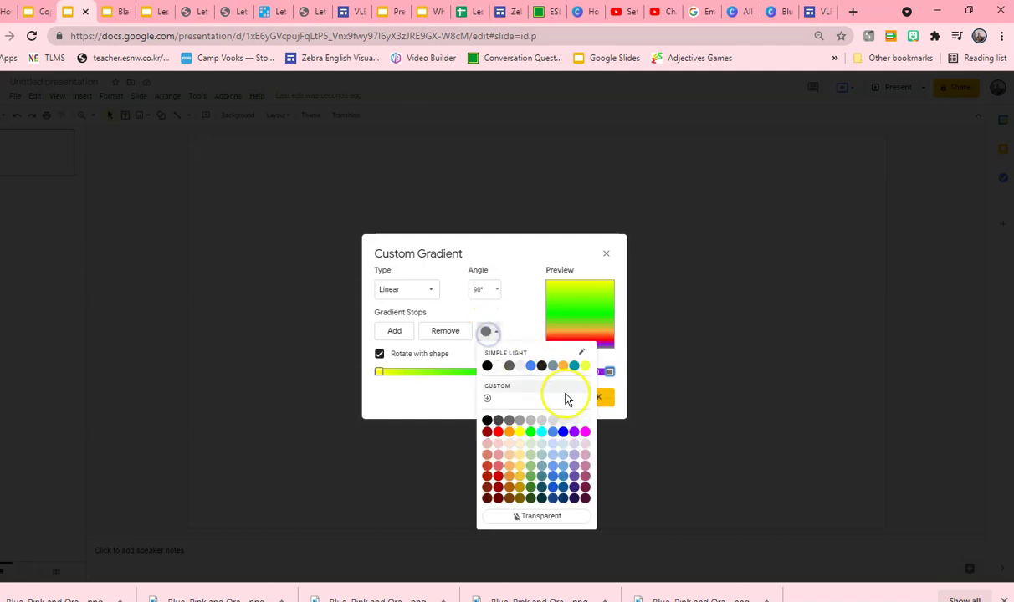
left_click(563, 432)
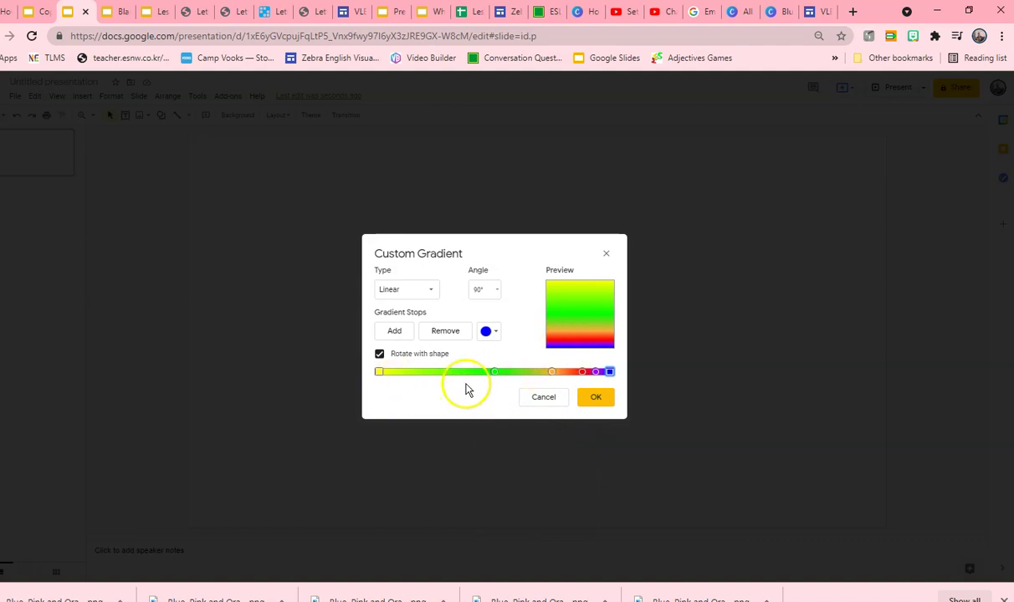
Drag the green, orange and red stops left to even out the gradient spacing
left_click_drag(495, 374, 414, 380)
left_click_drag(552, 373, 468, 386)
mouse_move(581, 373)
left_mouse_down()
mouse_move(524, 382)
mouse_move(599, 380)
mouse_move(574, 380)
left_mouse_up()
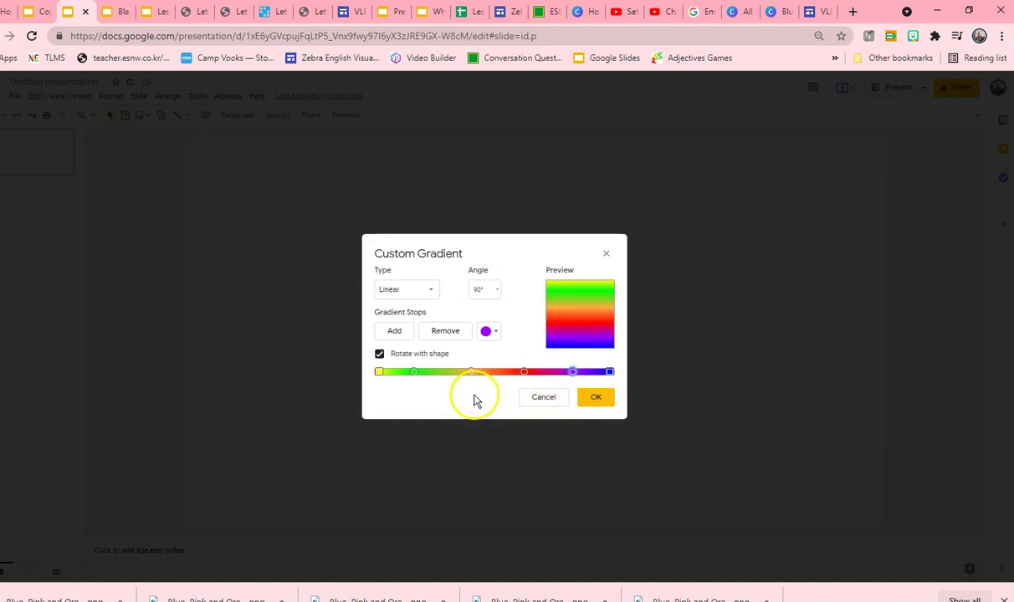
Set the gradient angle to 315° for a diagonal, then change the type to Radial
left_click(483, 289)
left_click(499, 381)
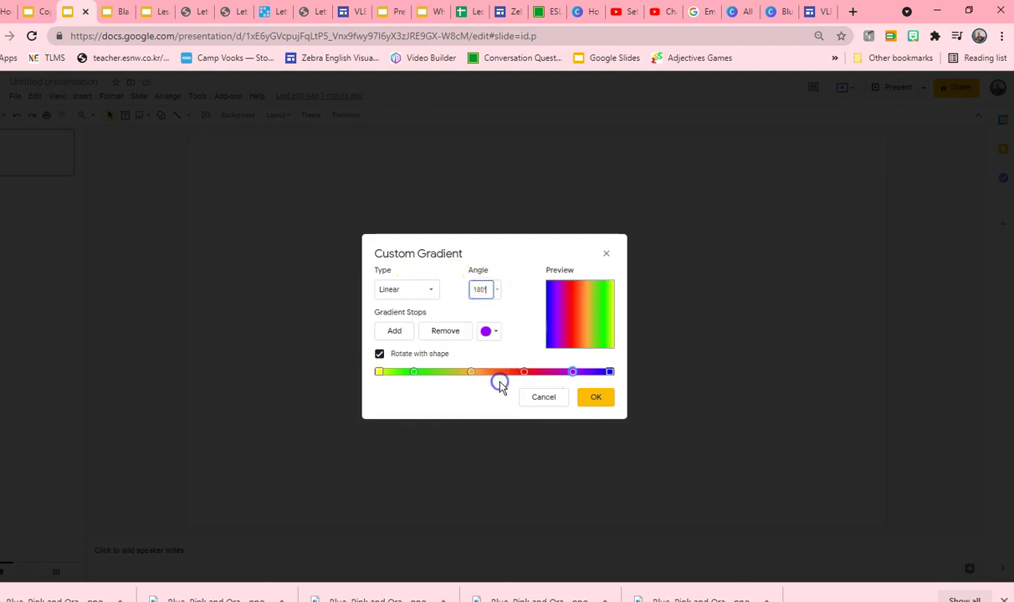
left_click(480, 290)
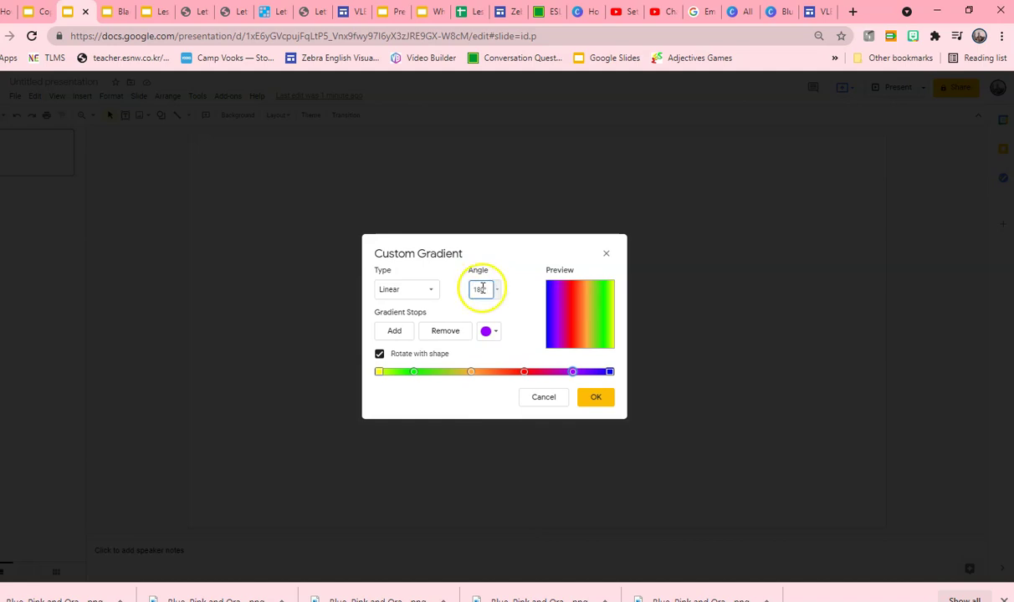
left_click(496, 293)
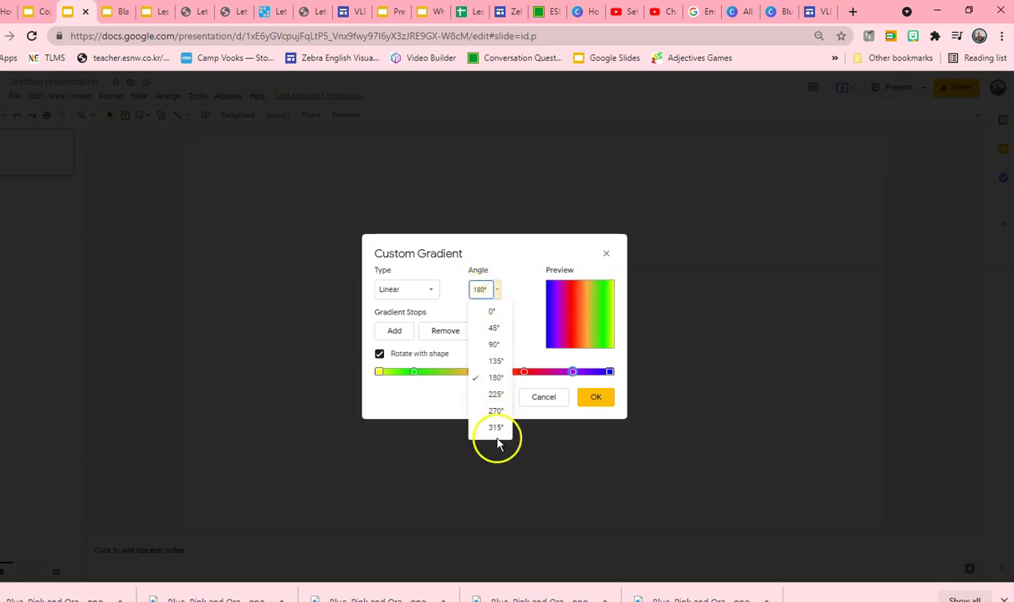
left_click(495, 410)
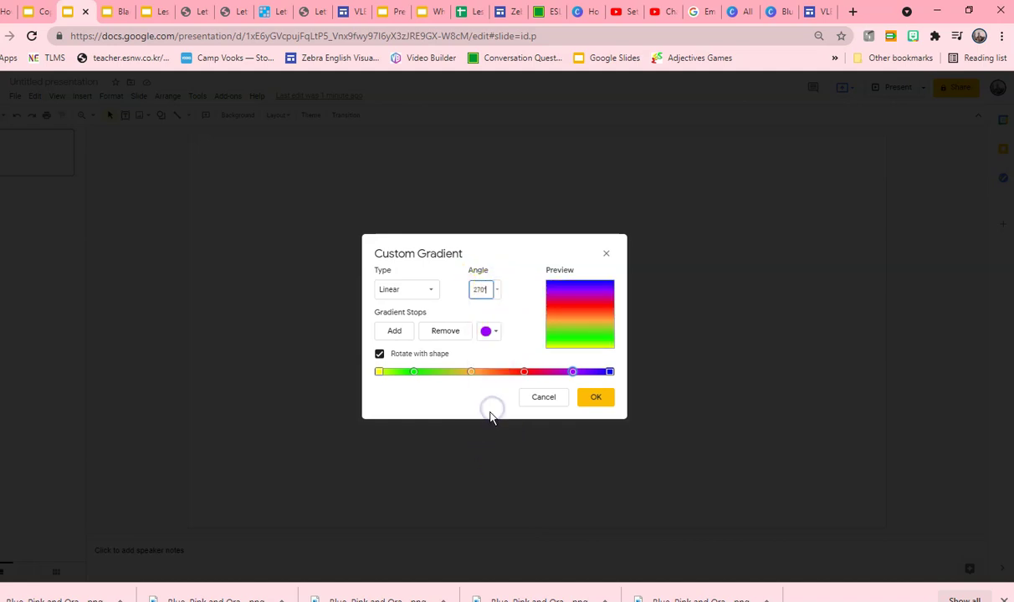
left_click(498, 293)
left_click(499, 432)
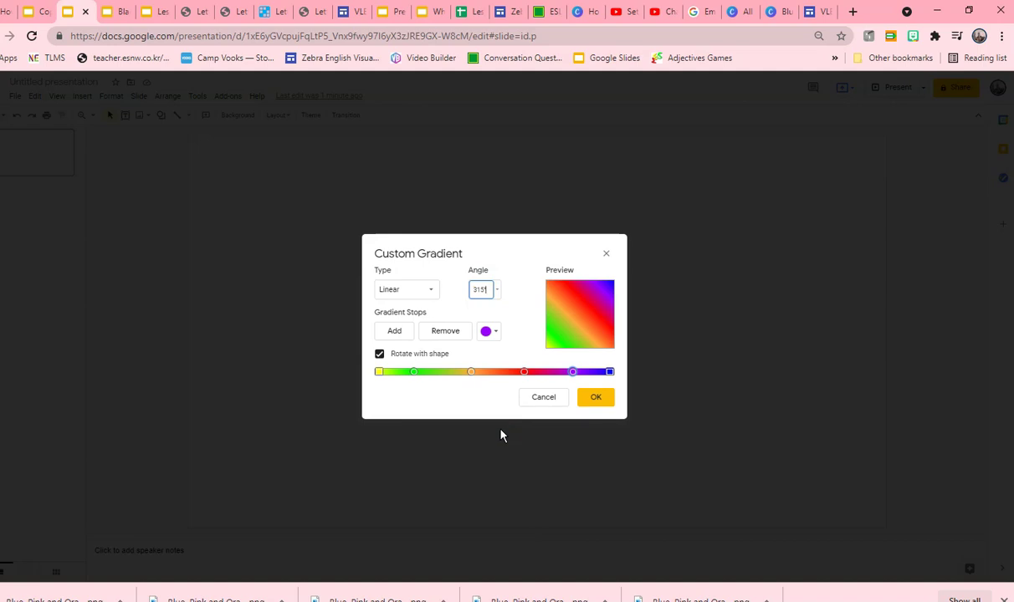
left_click(473, 288)
left_click(417, 289)
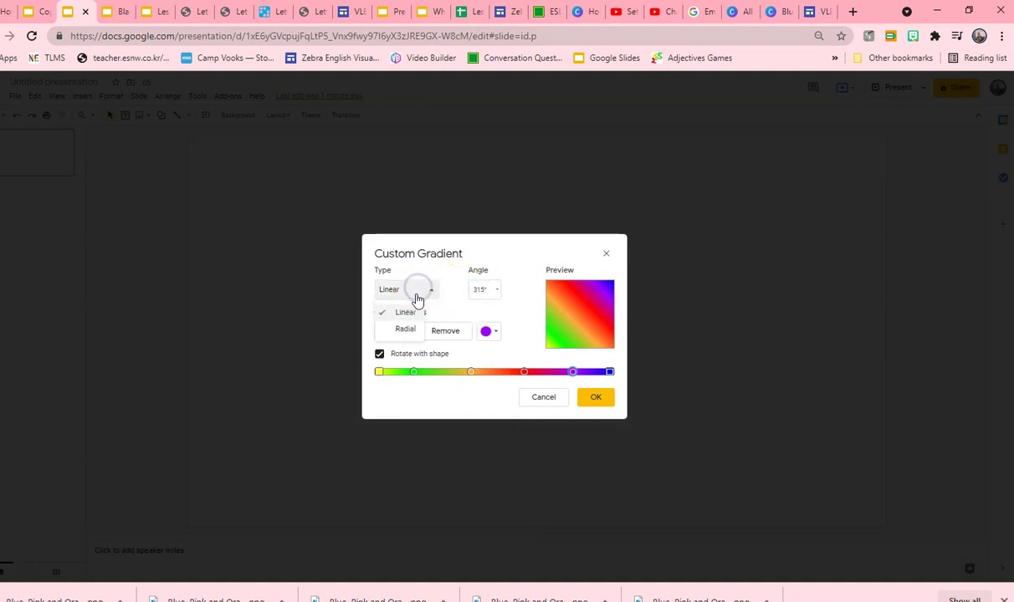
left_click(406, 331)
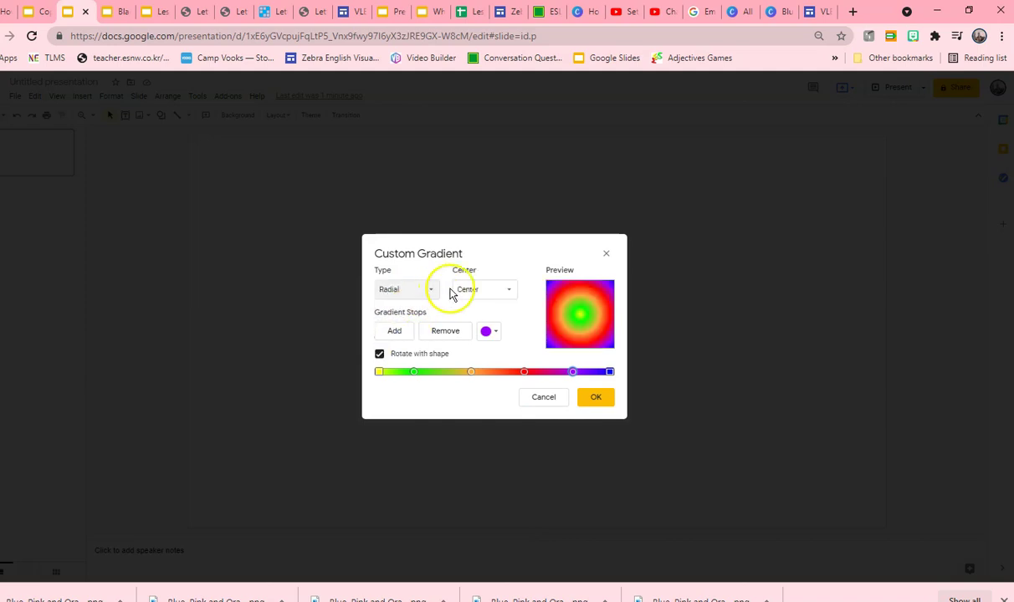
Try the radial centre at top left, top right, bottom left and bottom right
mouse_move(471, 371)
left_mouse_down()
mouse_move(495, 365)
mouse_move(464, 366)
left_mouse_up()
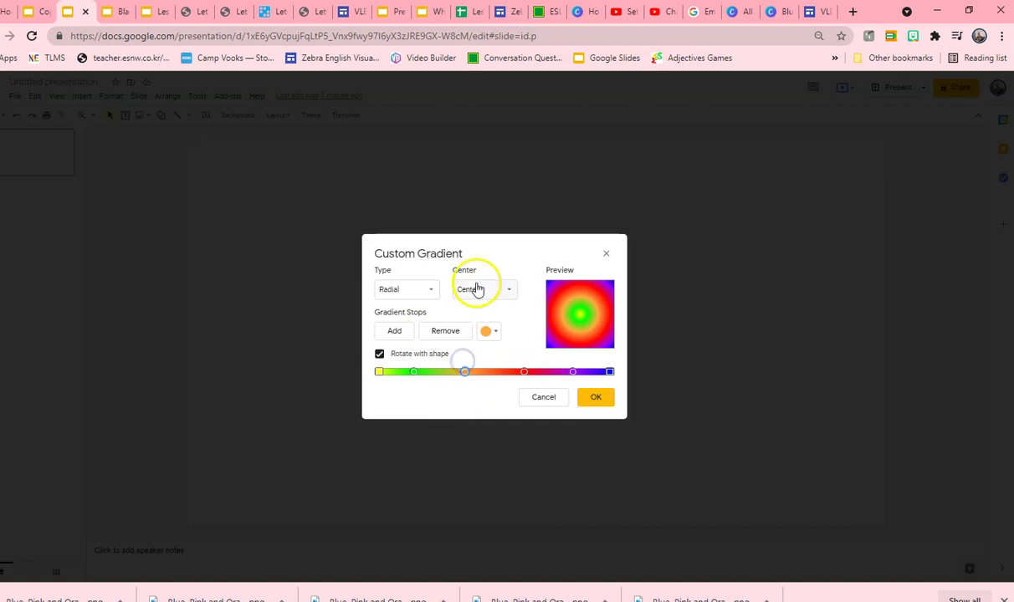
left_click(477, 293)
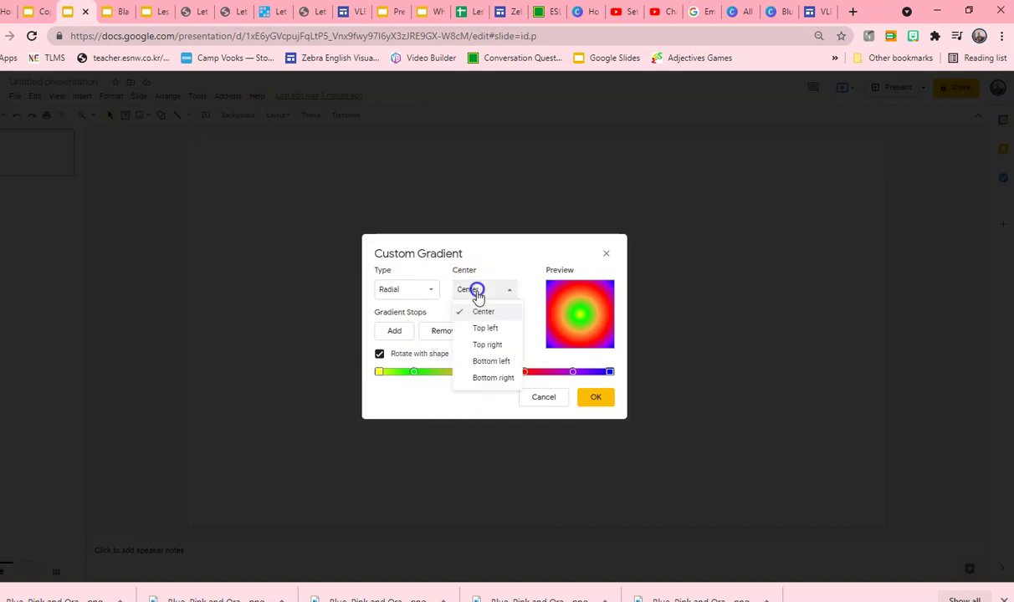
left_click(480, 327)
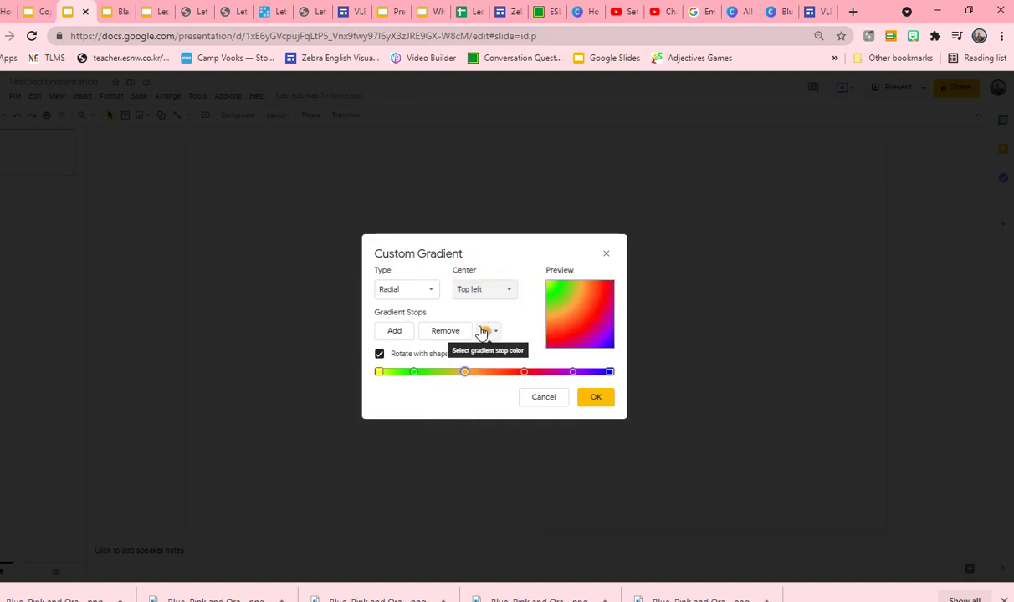
left_click(478, 291)
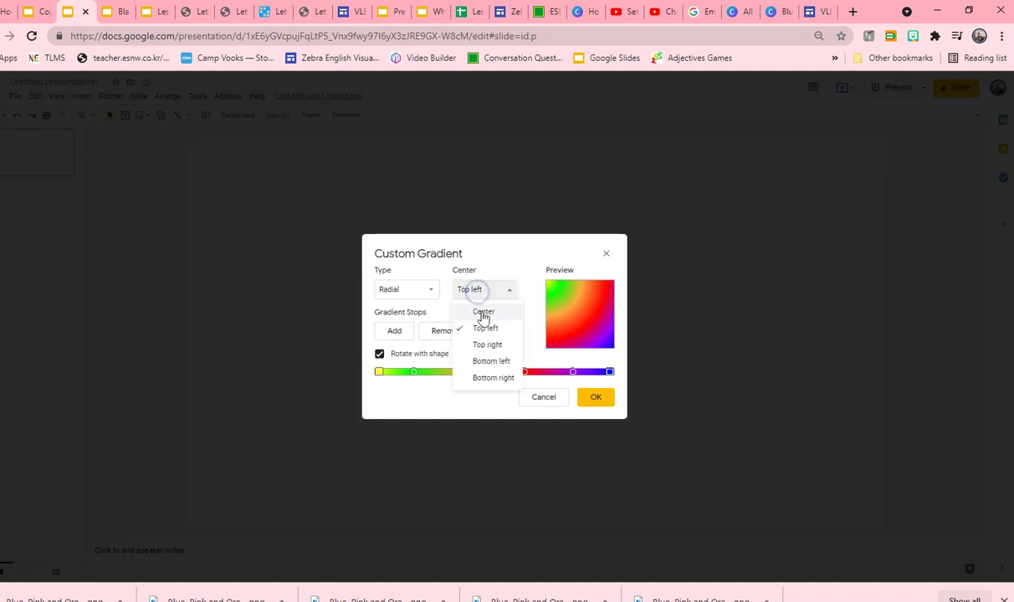
left_click(487, 344)
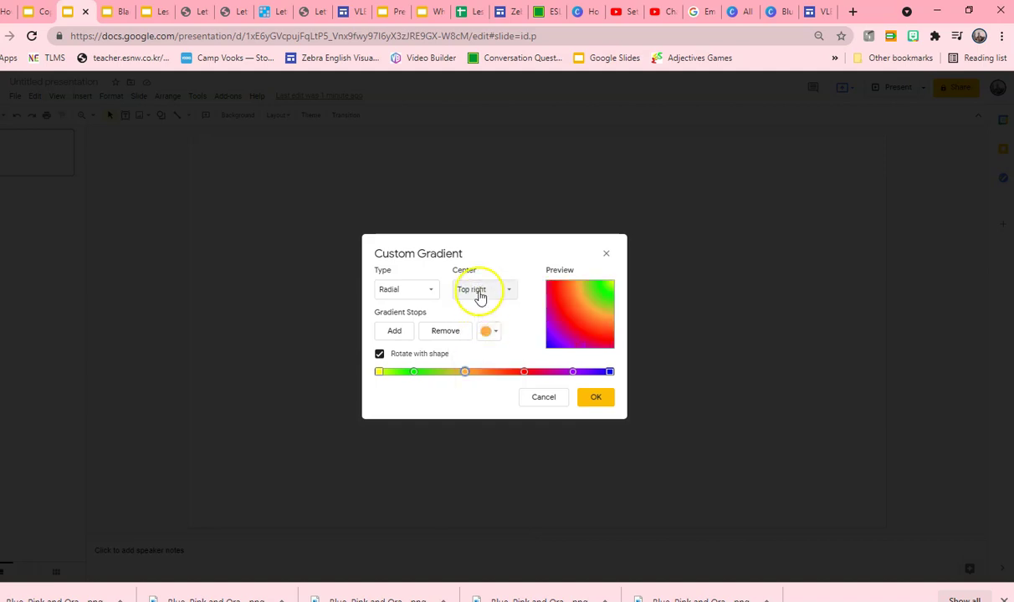
left_click(480, 294)
left_click(488, 361)
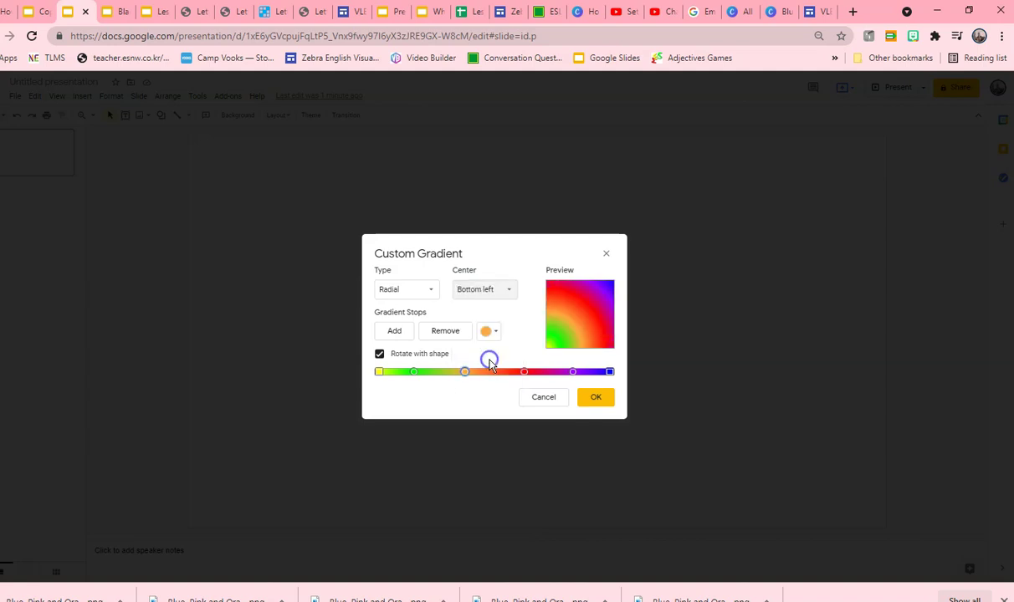
left_click(472, 289)
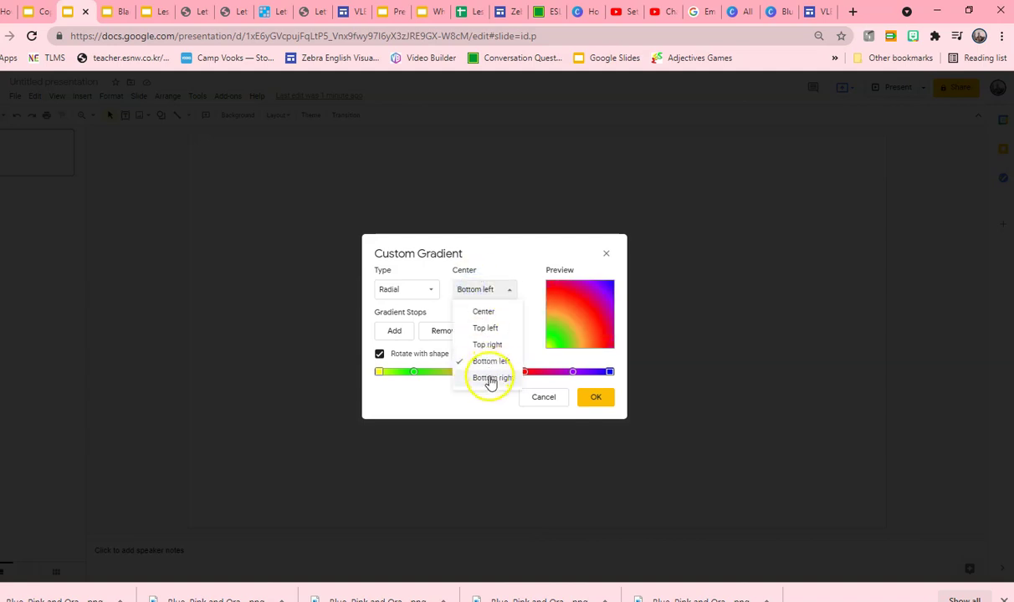
left_click(492, 379)
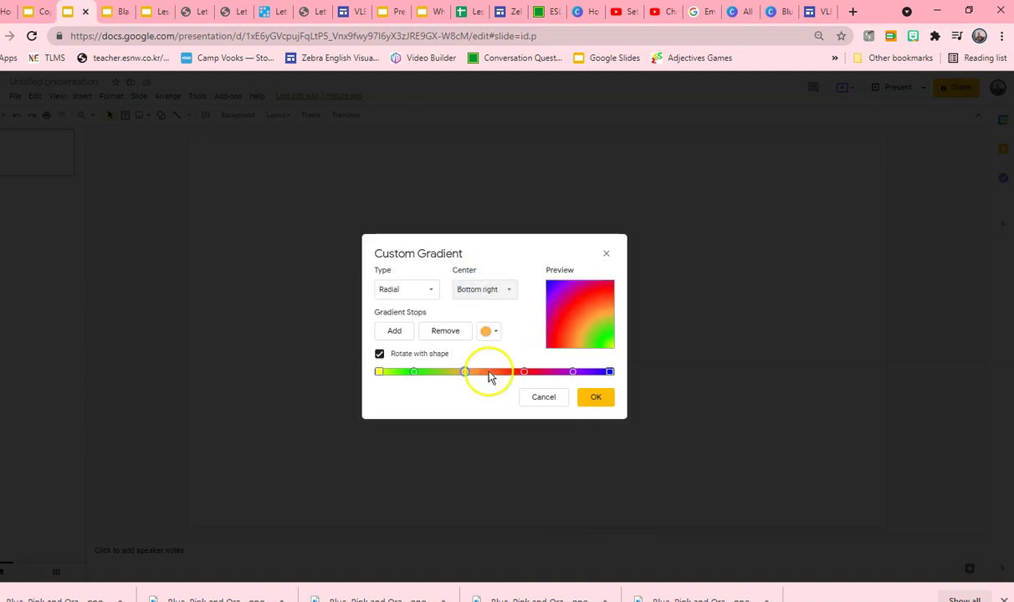
Switch the gradient type back to Linear at 315°
left_click(482, 293)
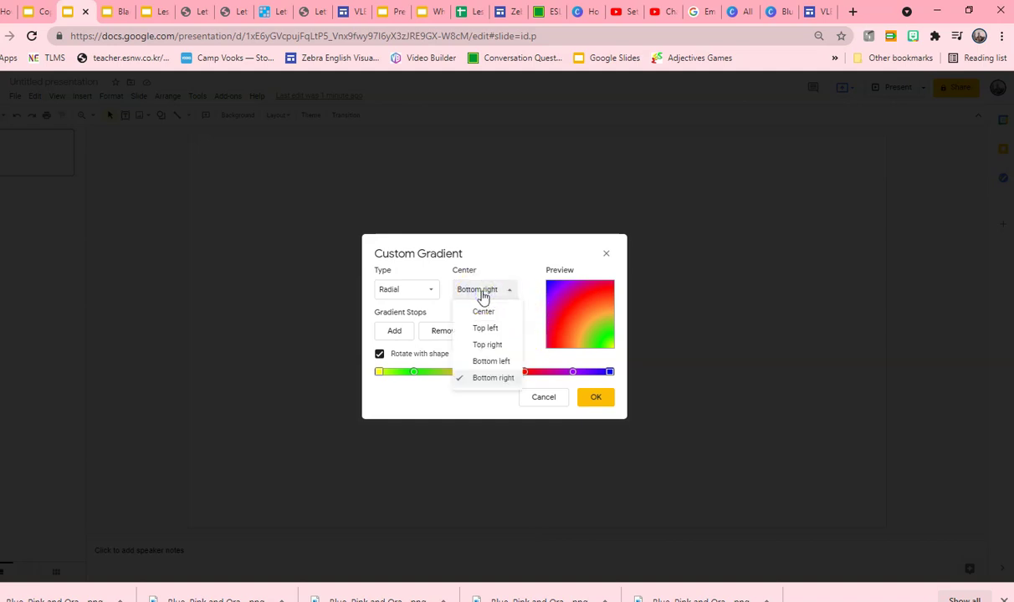
left_click(406, 293)
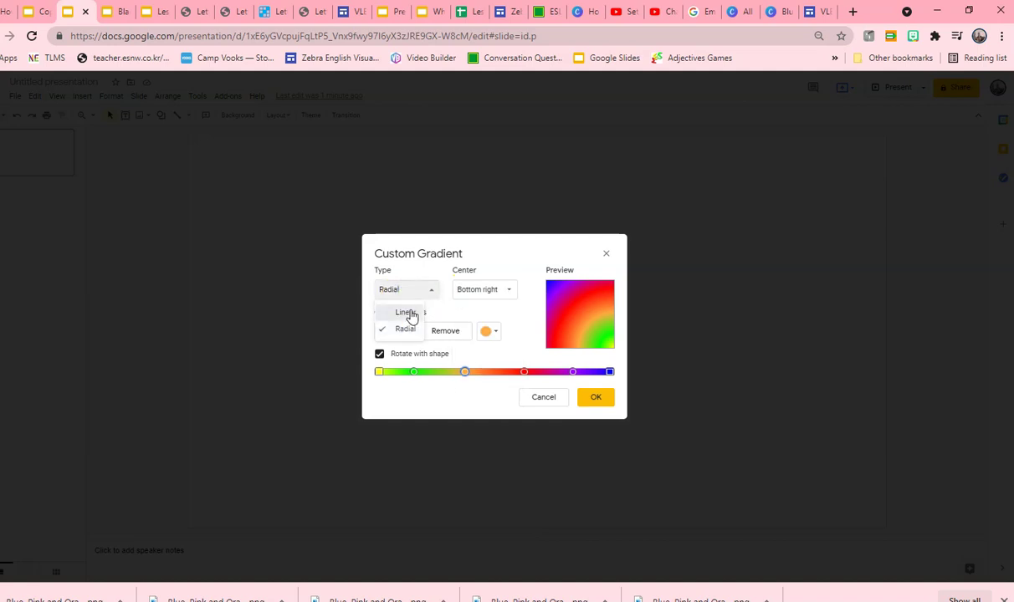
left_click(410, 314)
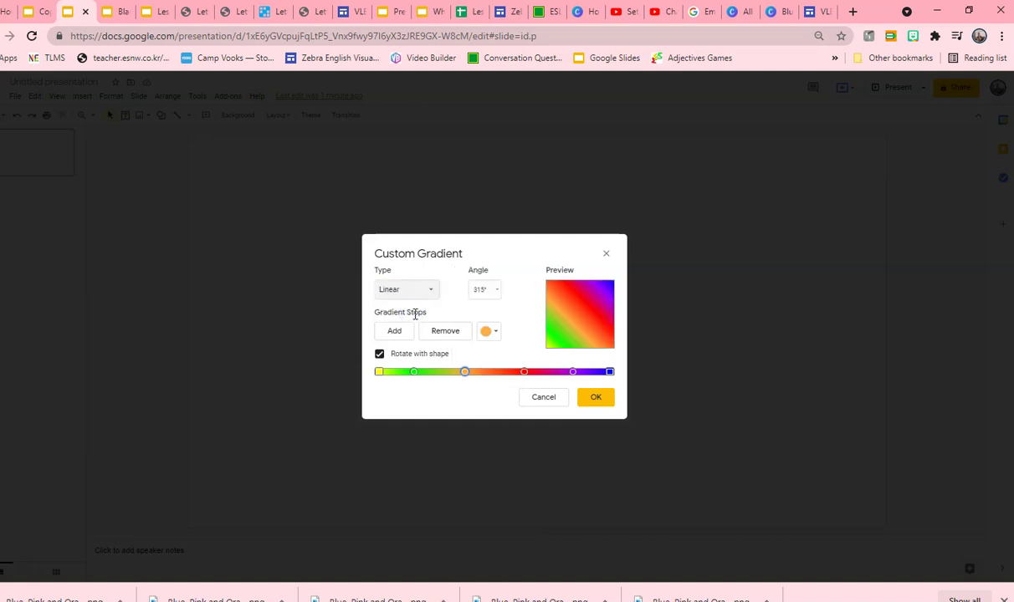
Change the right-end stop to light blue and the purple stop to soft pink
left_click(609, 372)
left_click(609, 372)
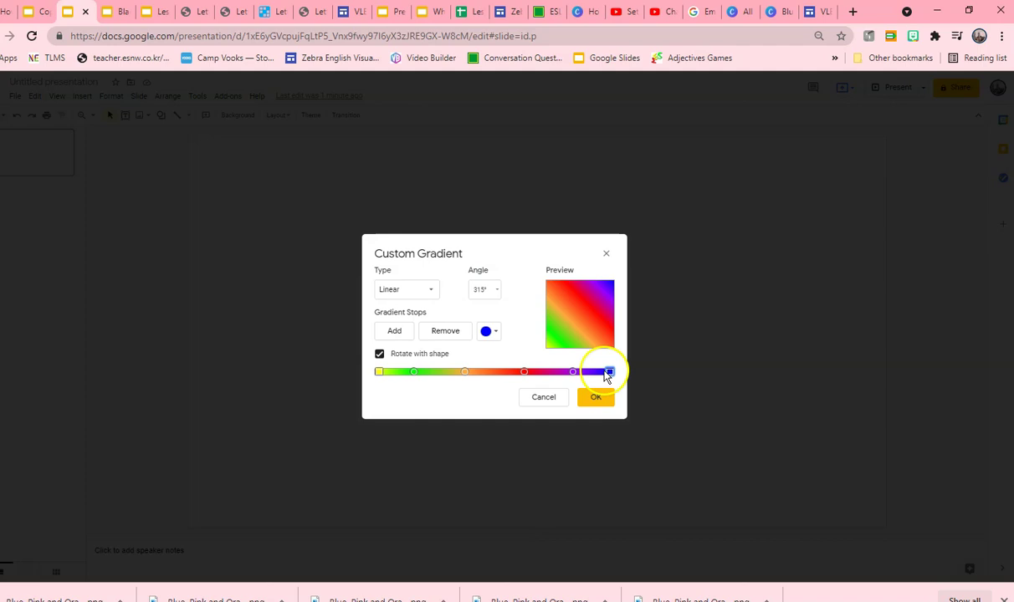
left_click(489, 338)
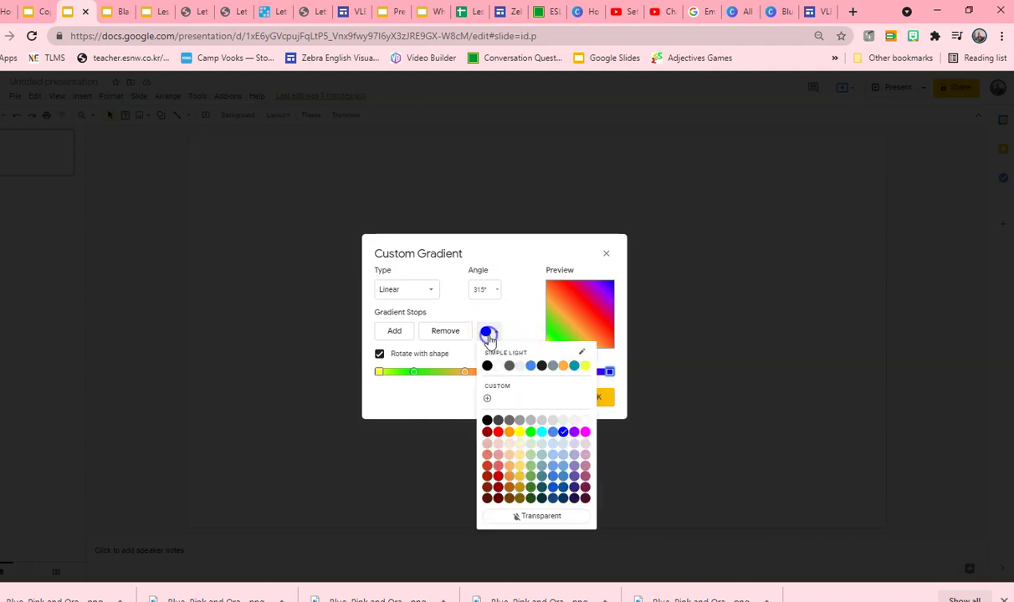
left_click(566, 468)
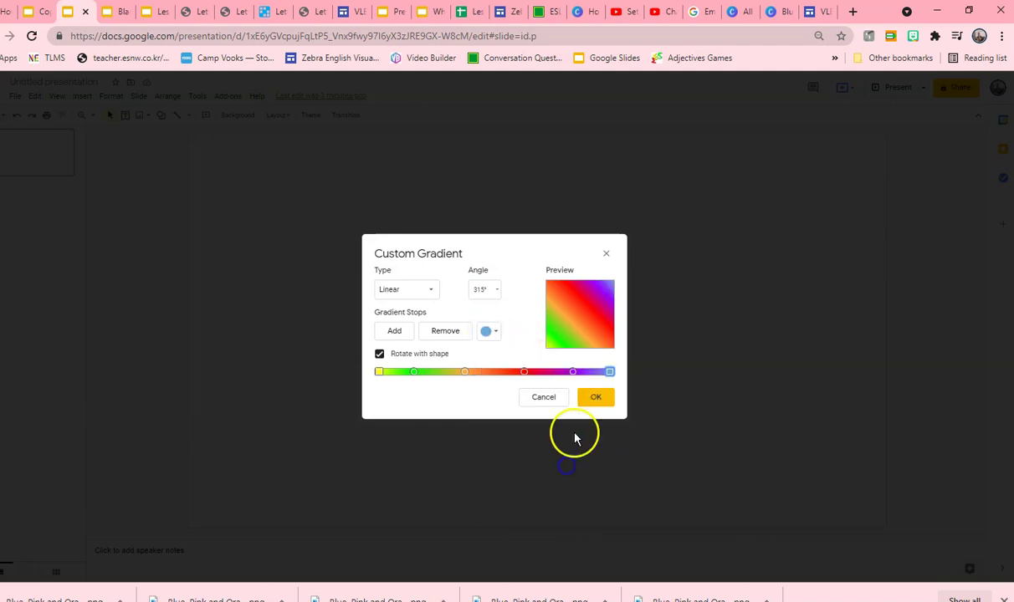
left_click(573, 374)
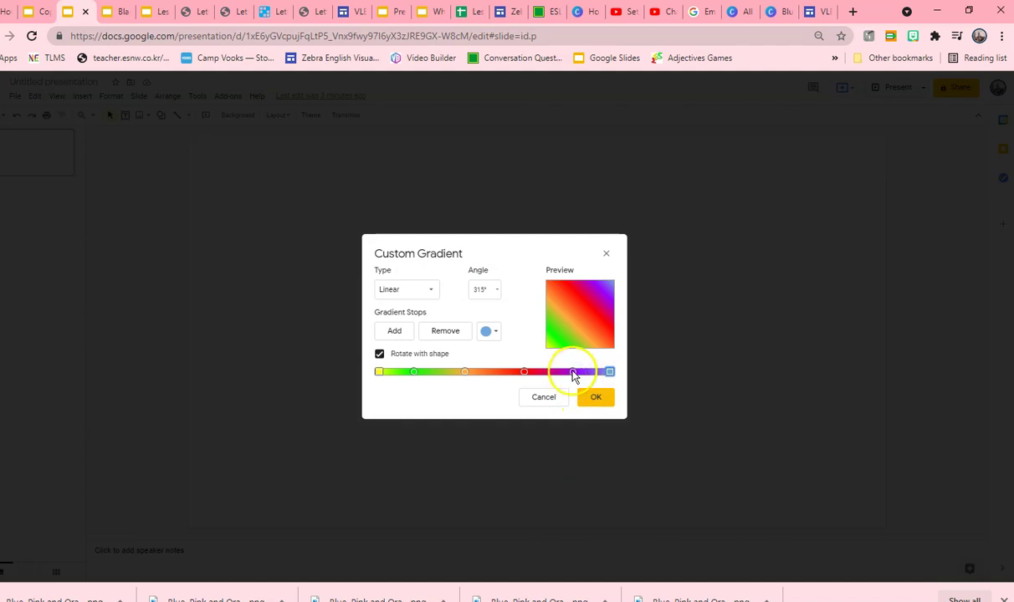
left_click(487, 331)
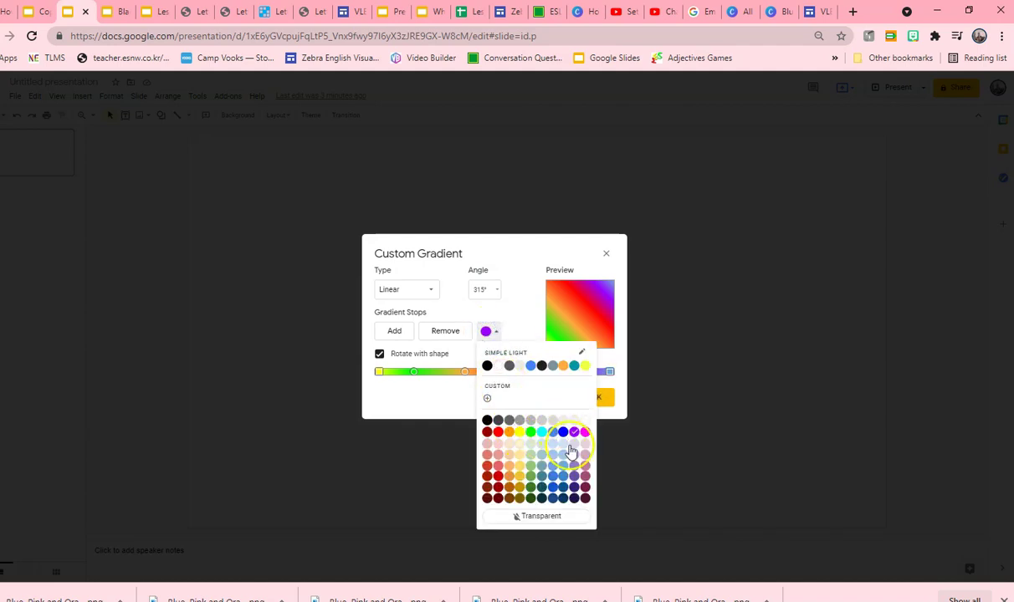
left_click(585, 478)
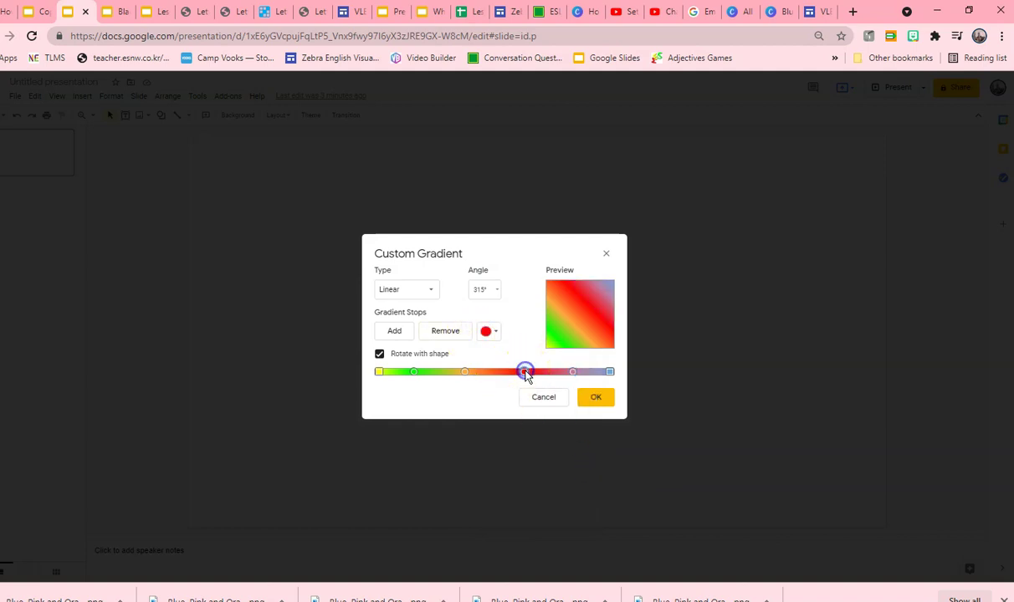
Lighten the red, orange and green stops to light red, light orange and light green
left_click(487, 332)
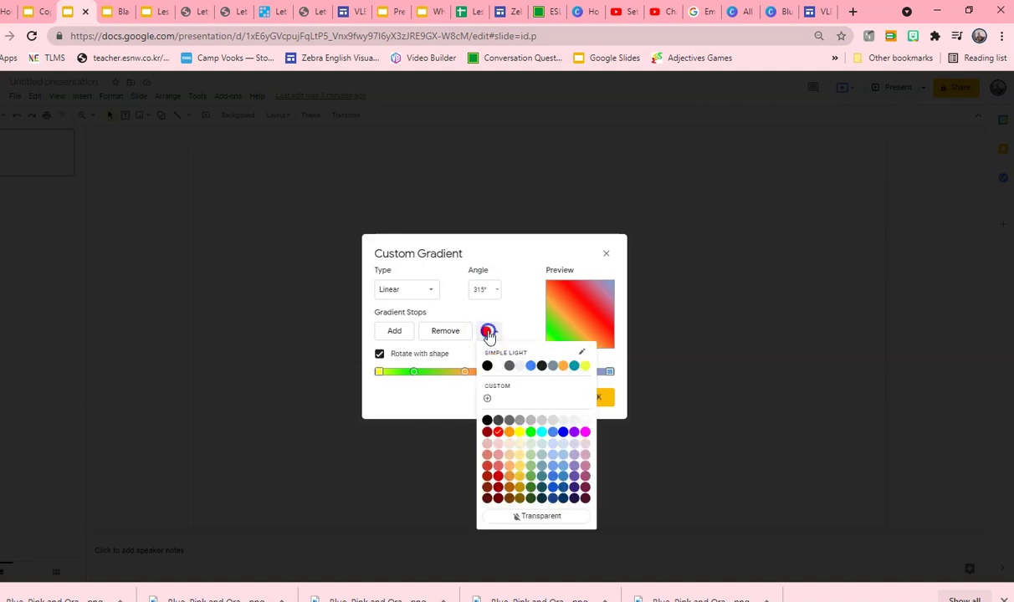
left_click(499, 467)
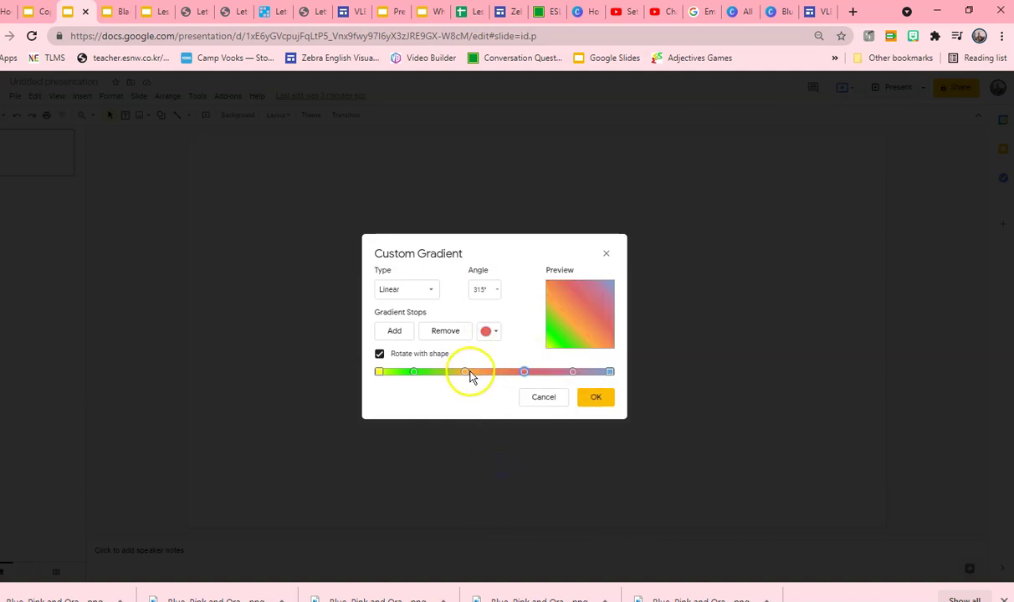
left_click(485, 332)
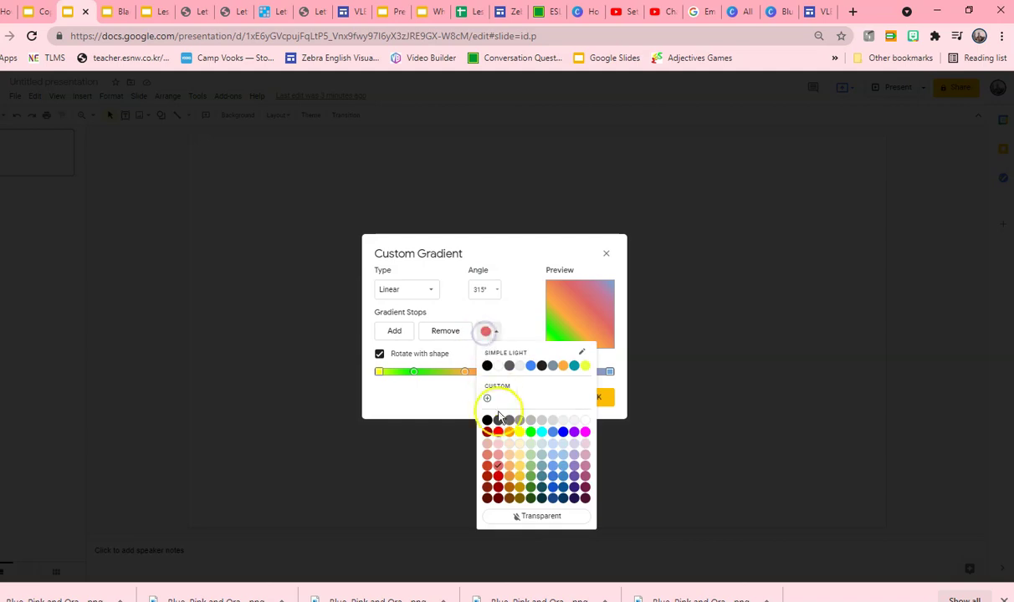
left_click(510, 466)
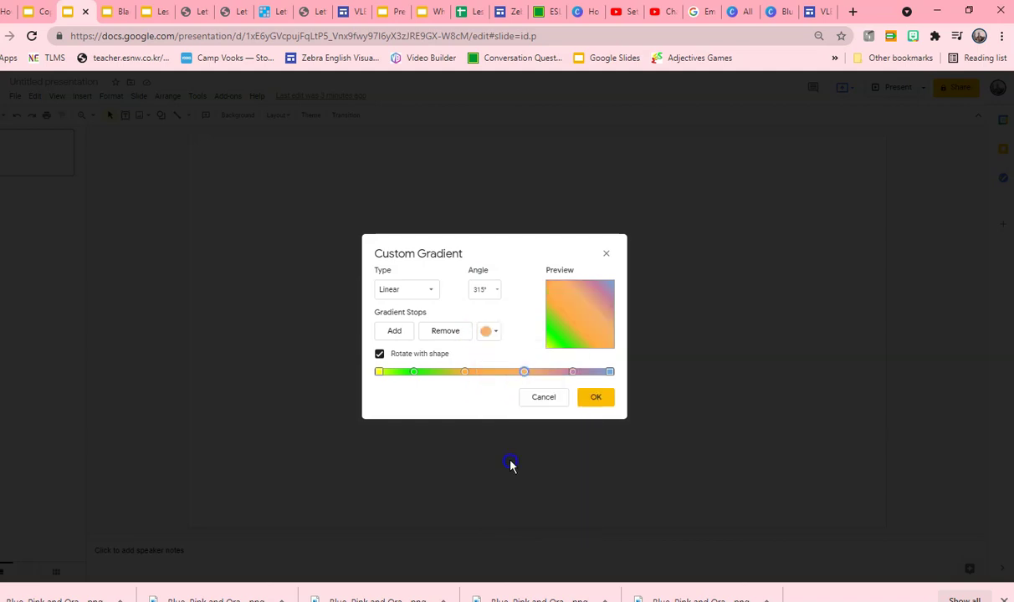
left_click(415, 372)
left_click(484, 334)
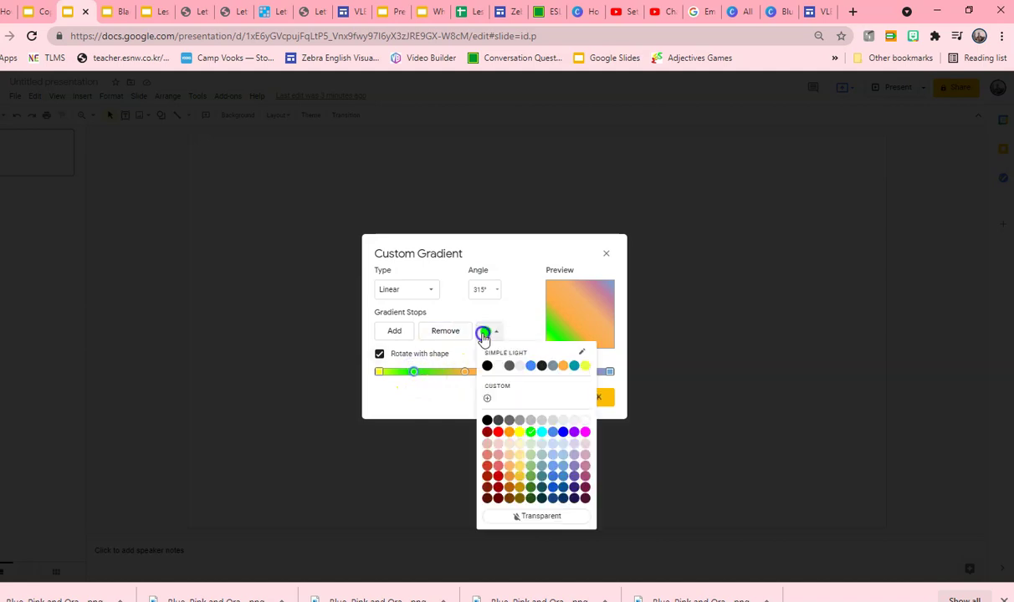
left_click(530, 470)
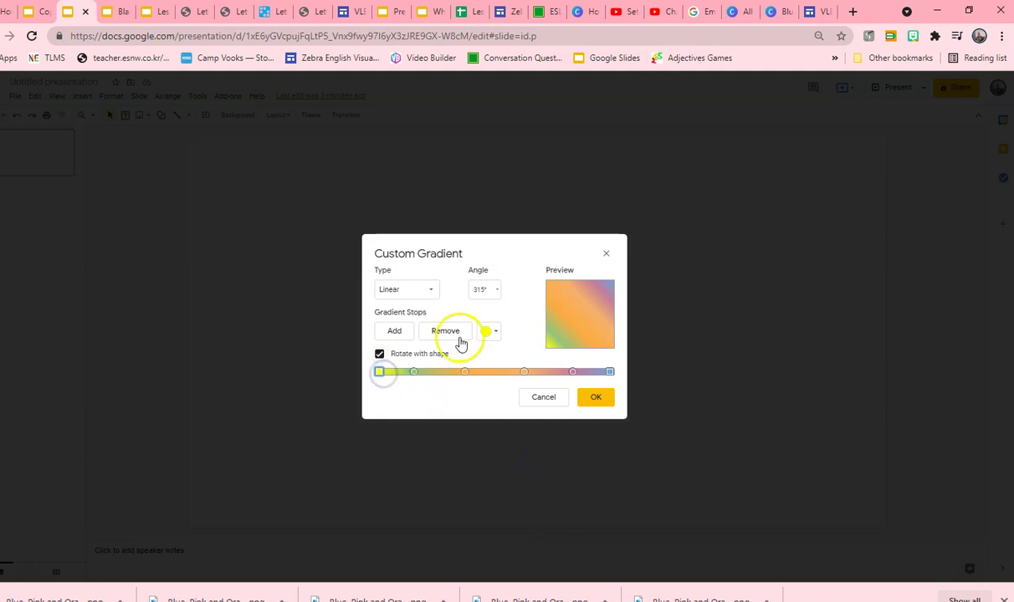
Keep the first stop yellow and shift the second stop slightly right
left_click(486, 332)
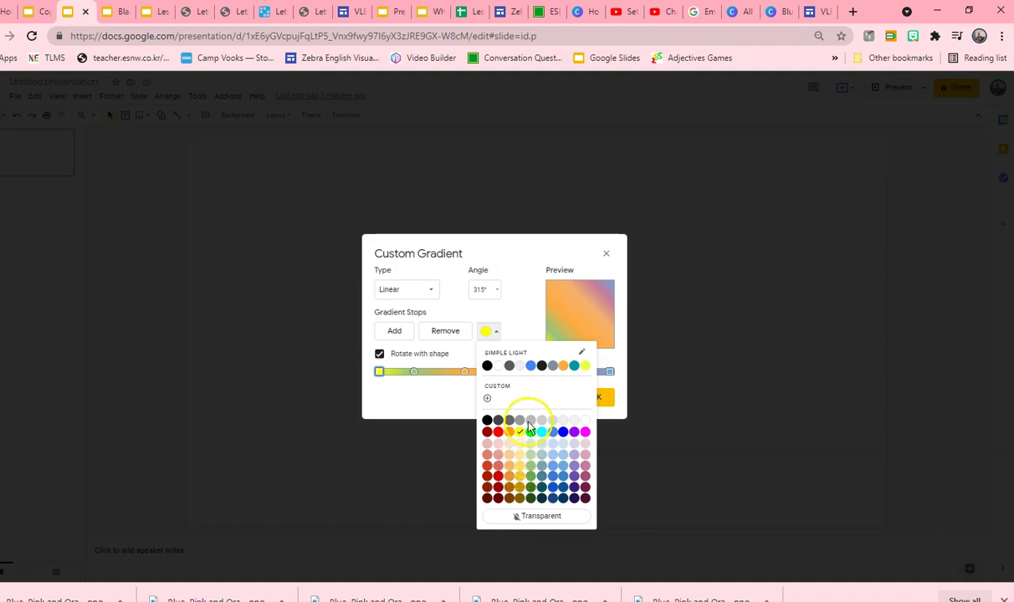
left_click(590, 320)
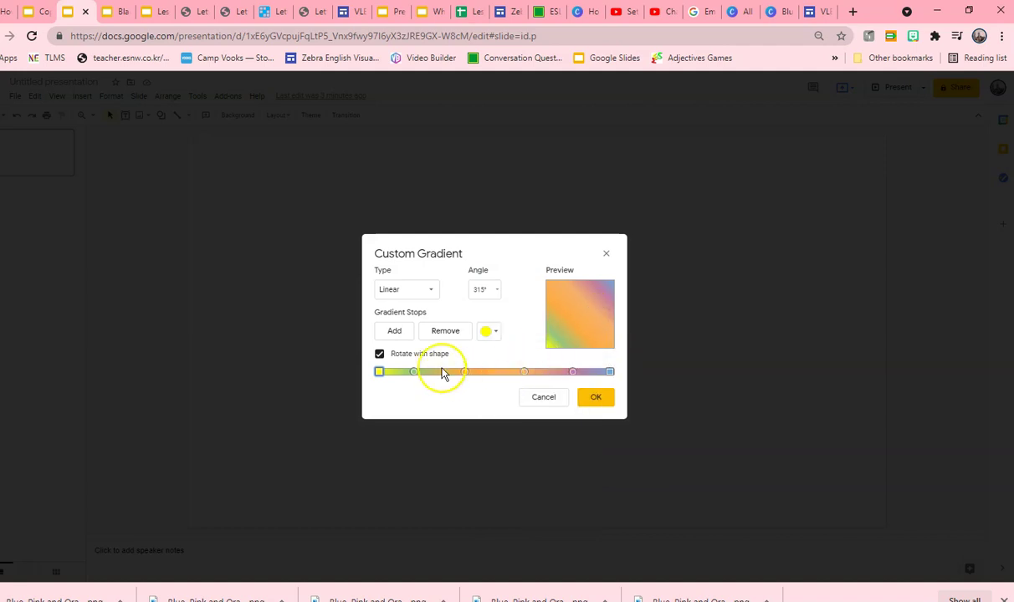
left_click_drag(415, 373, 487, 377)
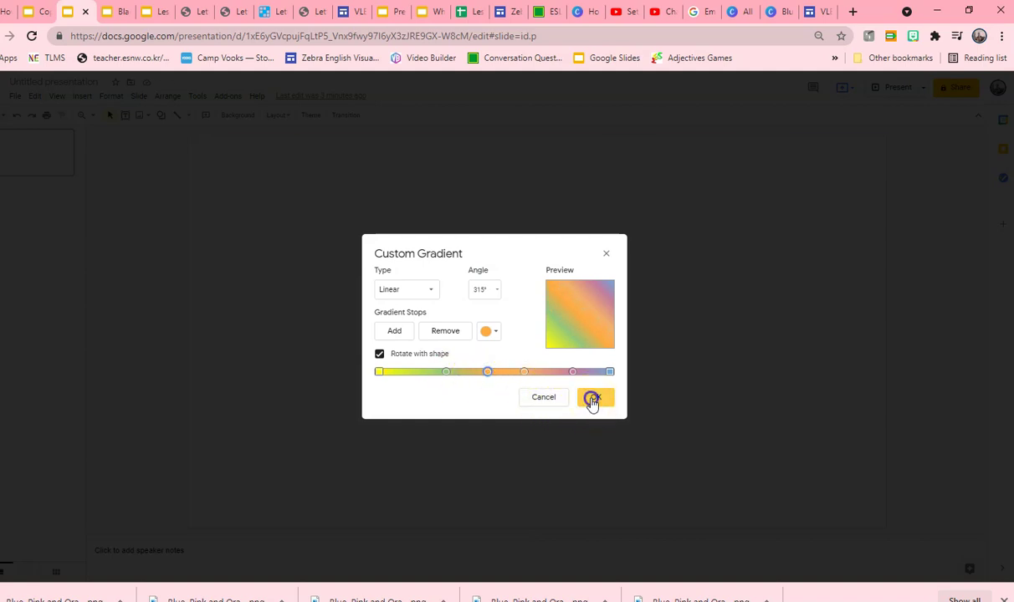
Apply the pastel diagonal gradient as the slide background and add it to the theme for all layouts
left_click(591, 398)
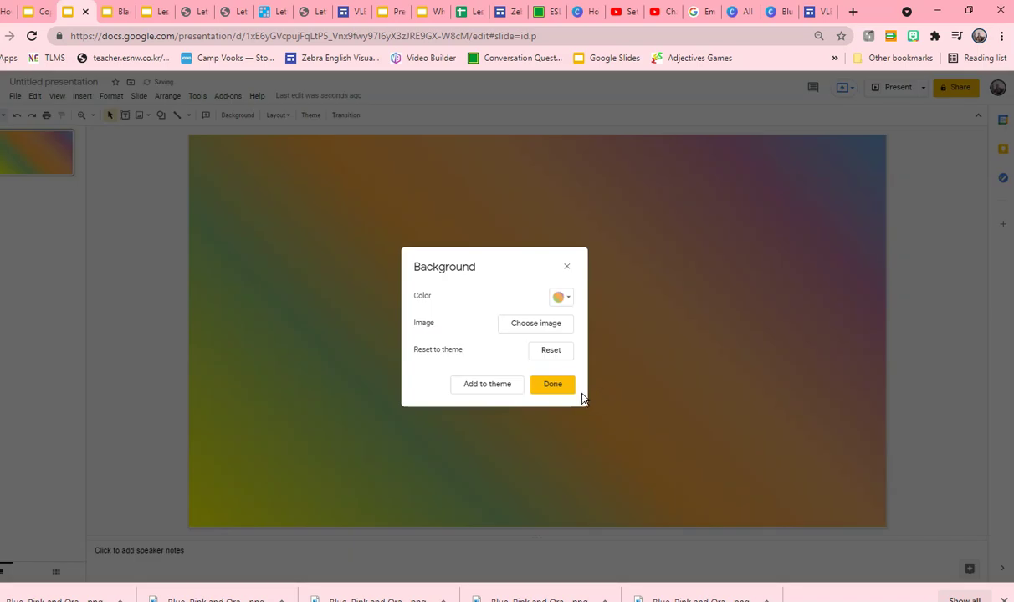
left_click(489, 386)
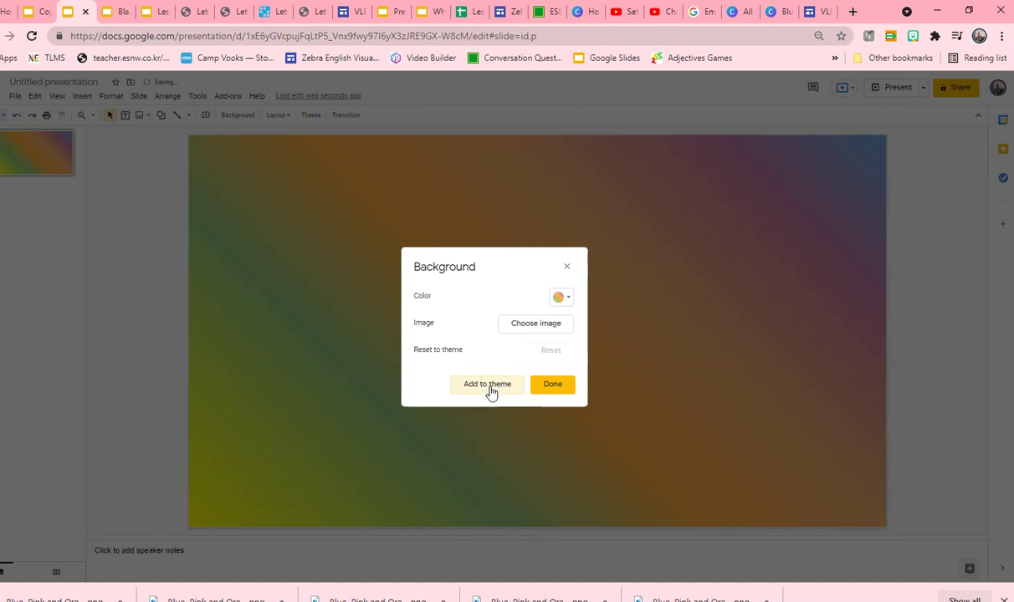
left_click(543, 387)
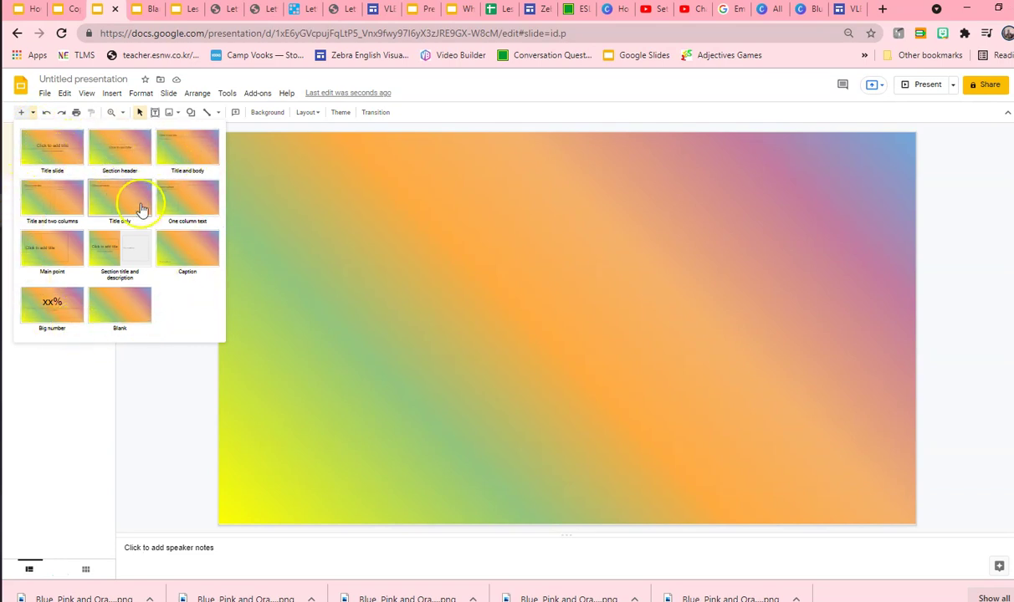
Add two Section title and description slides carrying the gradient, then bring up the layout choices
left_click(102, 245)
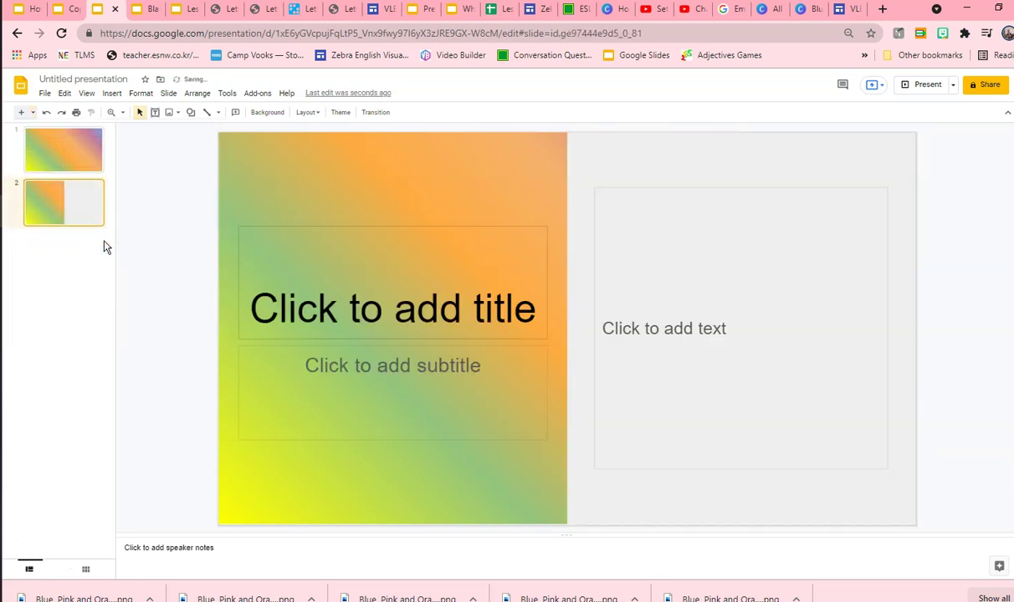
left_click(23, 113)
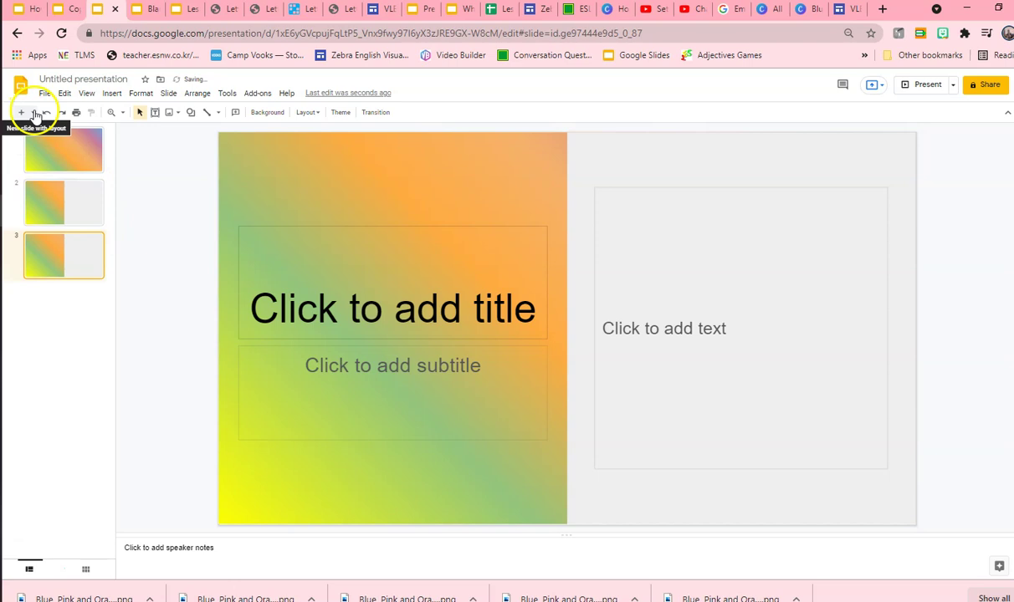
left_click(34, 113)
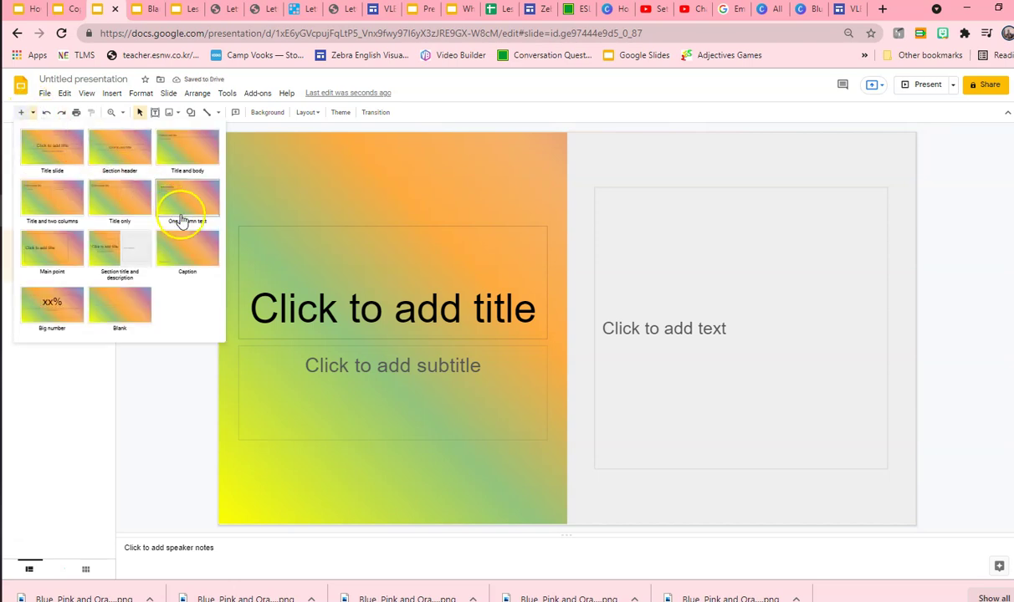